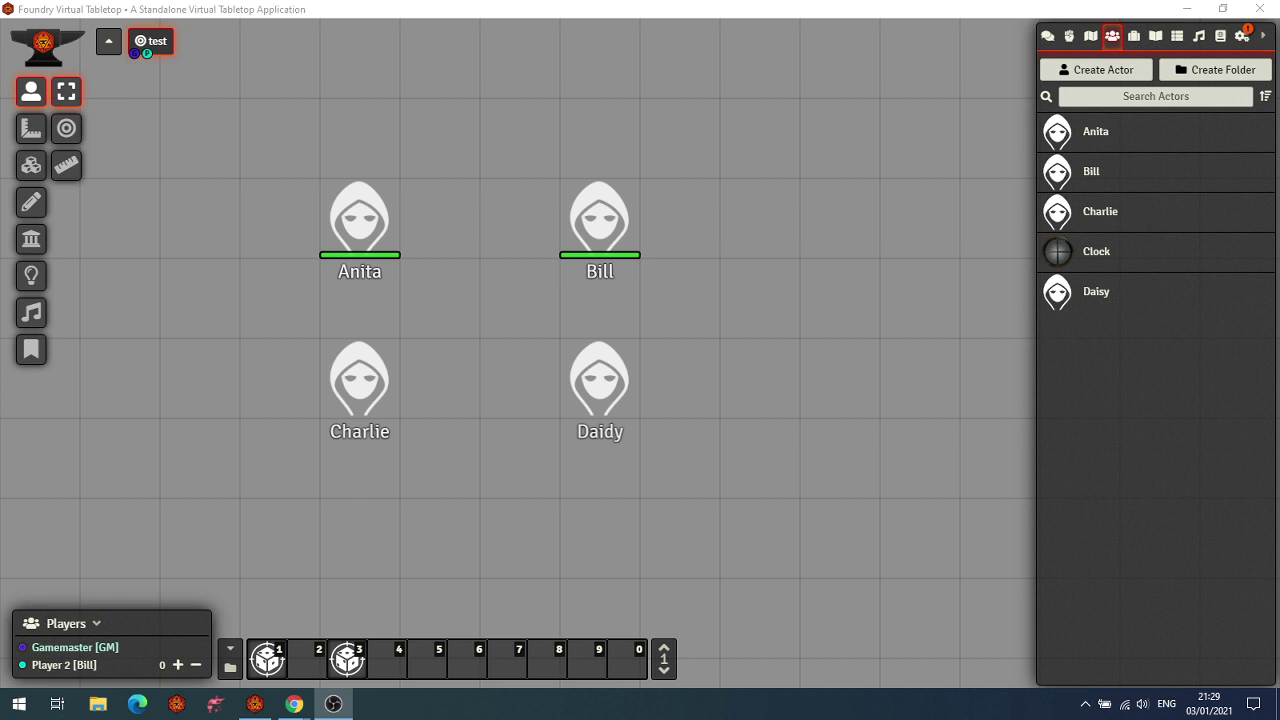
# Open Anita's character sheet on the Attributes tab.
pyautogui.hotkey('alt', 'Tab')
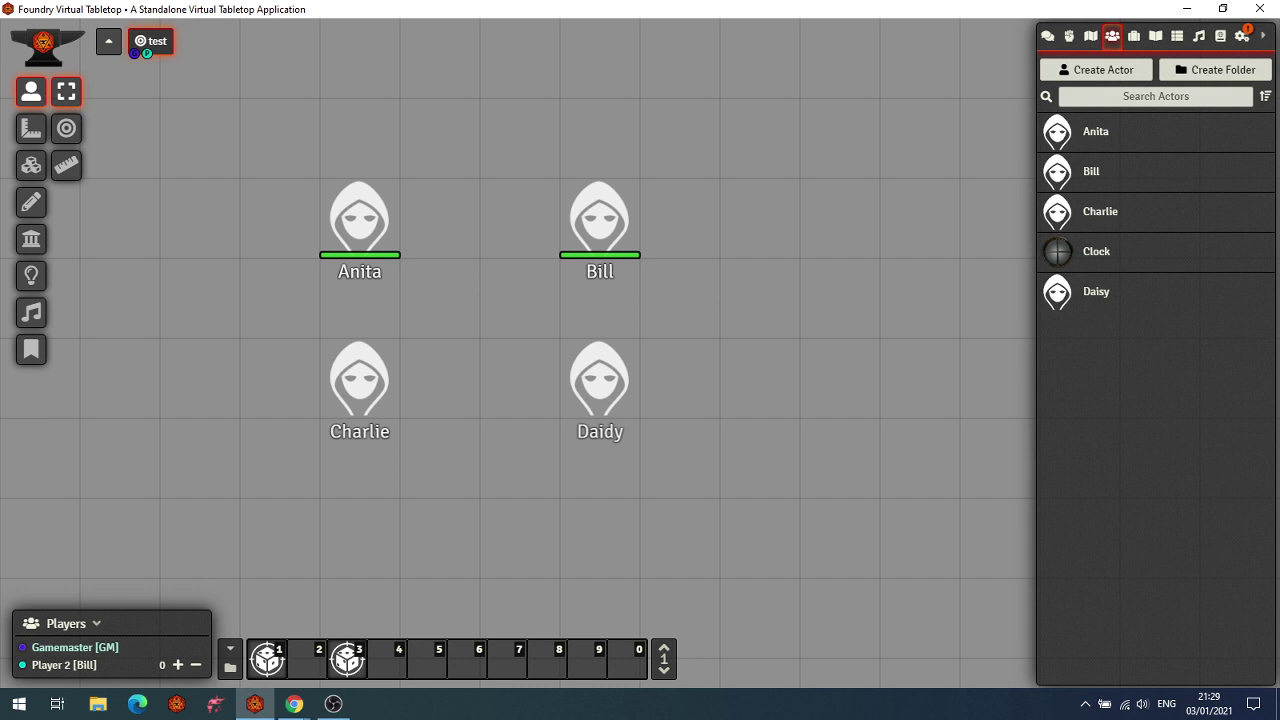
pyautogui.click(1242, 36)
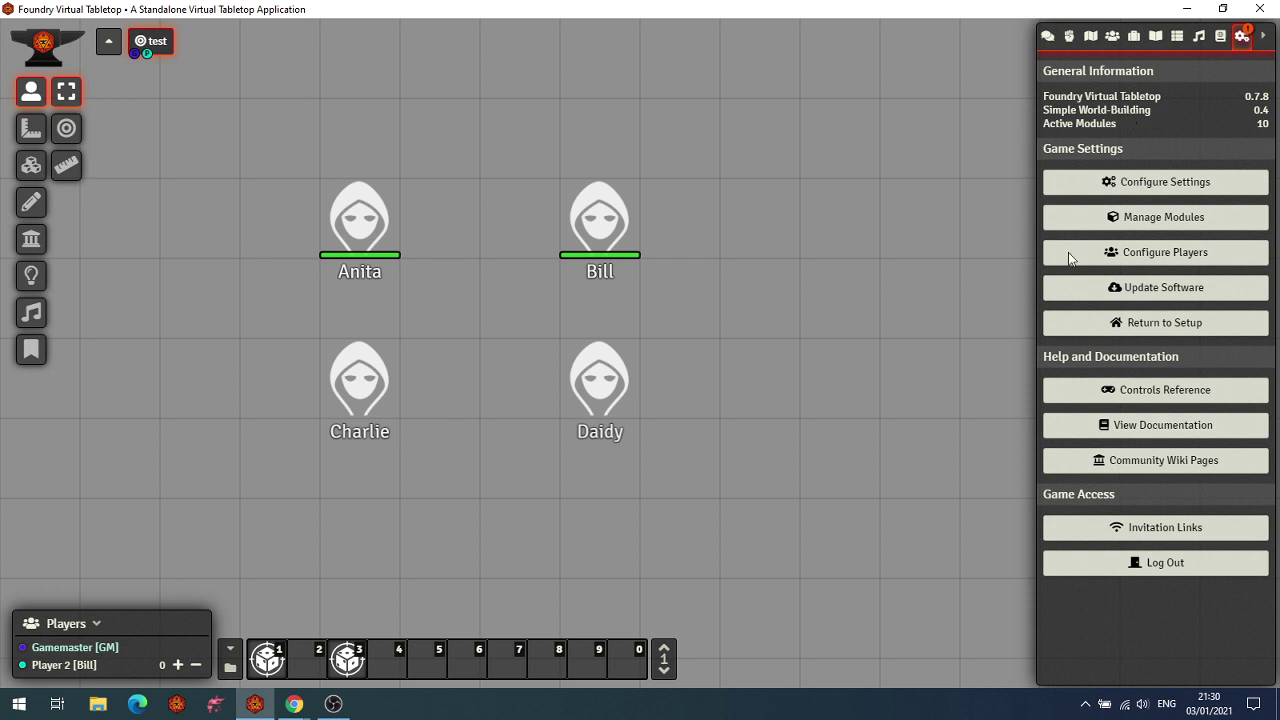
pyautogui.click(1070, 37)
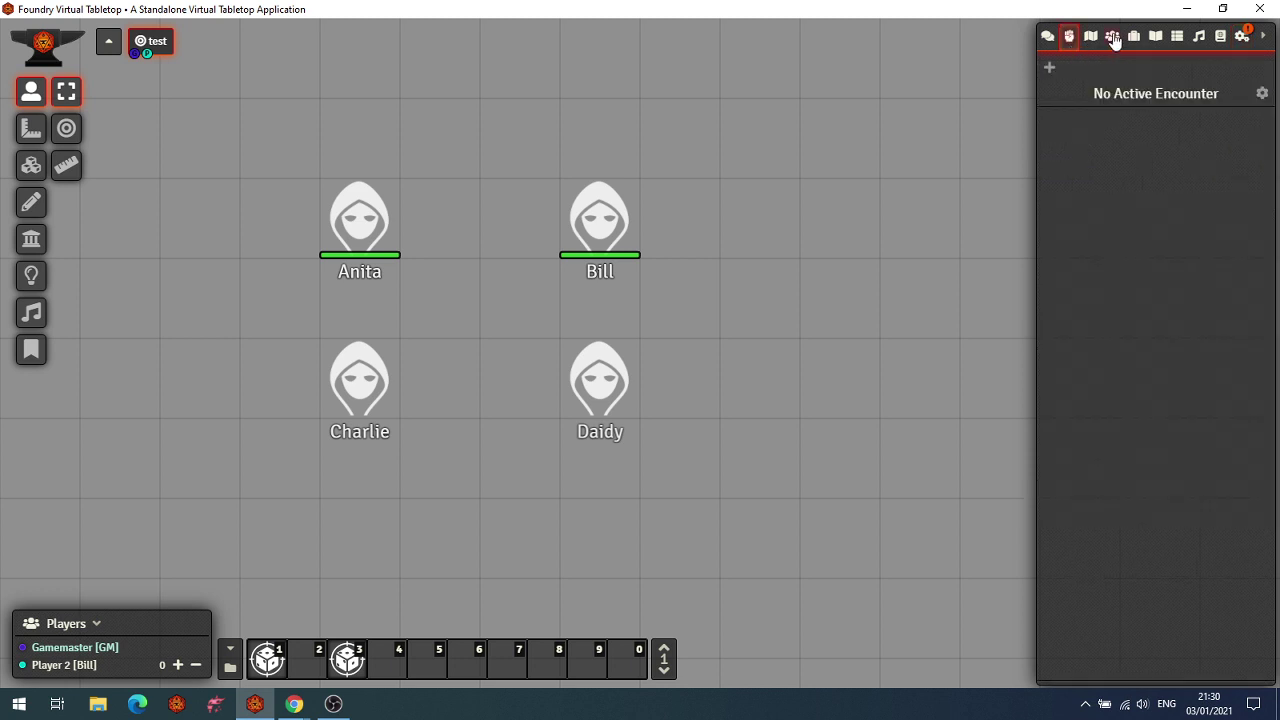
pyautogui.click(1112, 37)
pyautogui.doubleClick(356, 224)
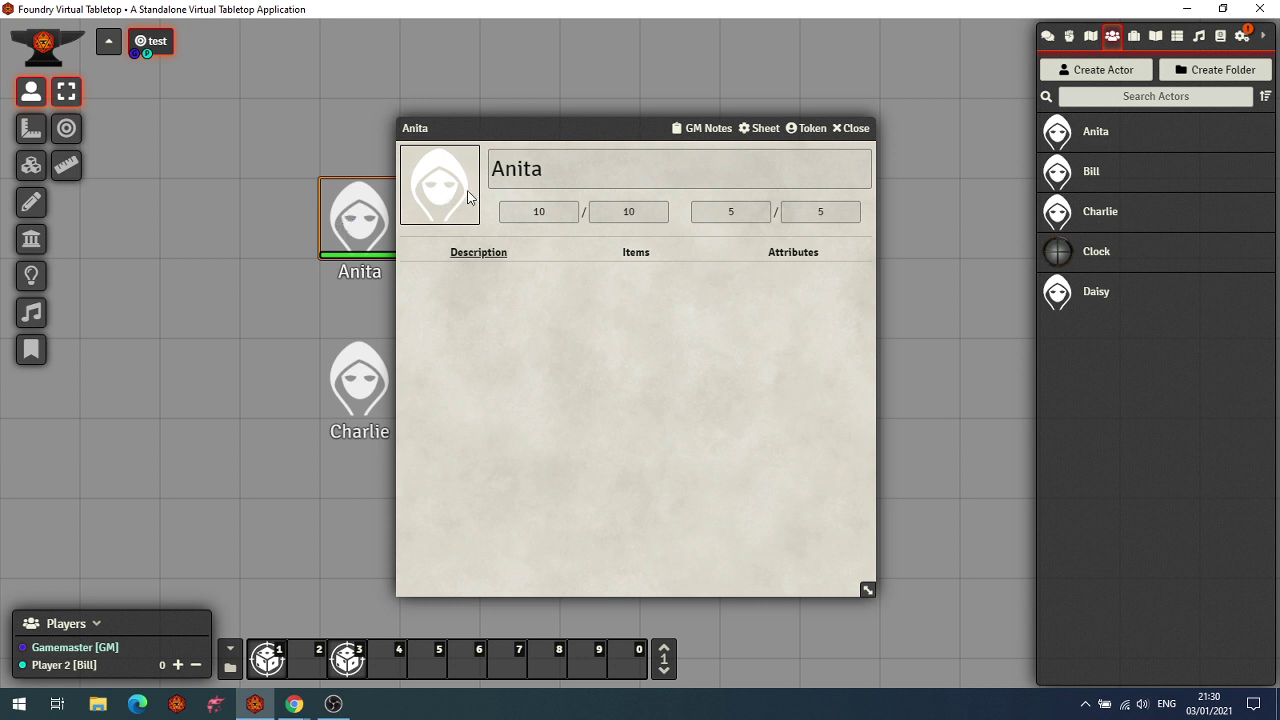
pyautogui.click(793, 252)
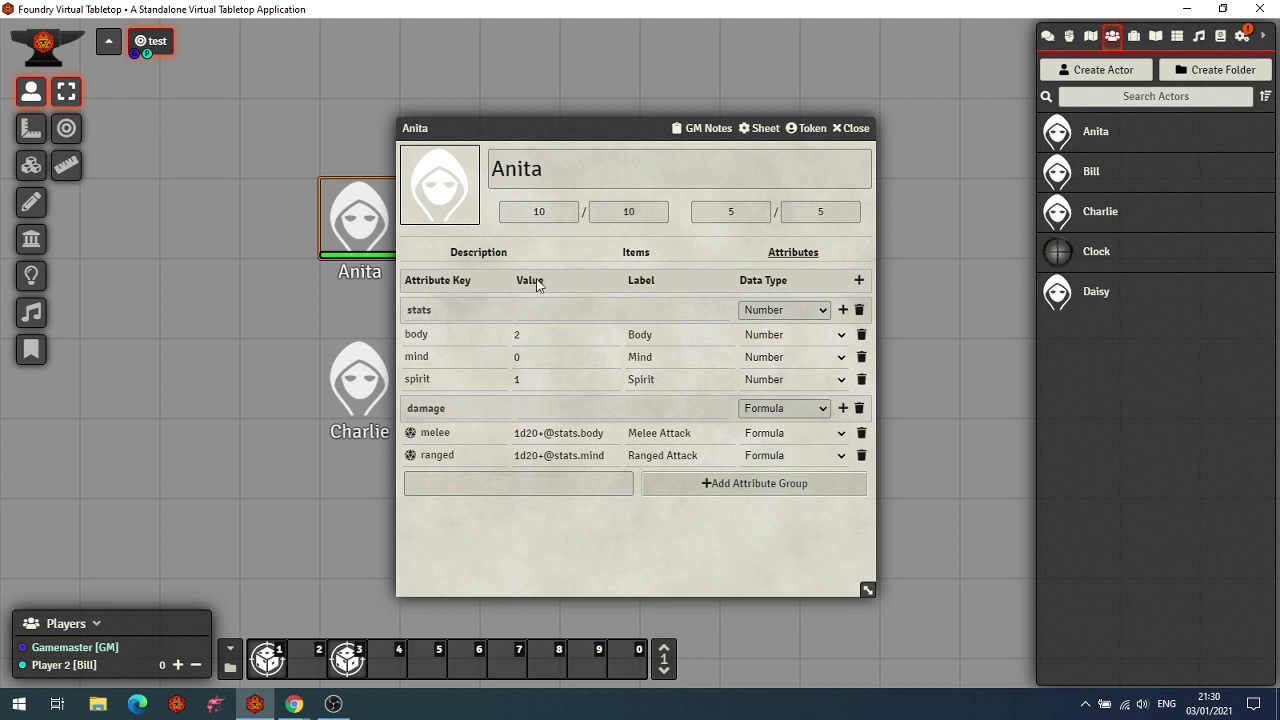
# Roll Anita's Melee Attack (1d20 + 2 = 9) and delete the Spike Growth chat card.
pyautogui.click(1047, 36)
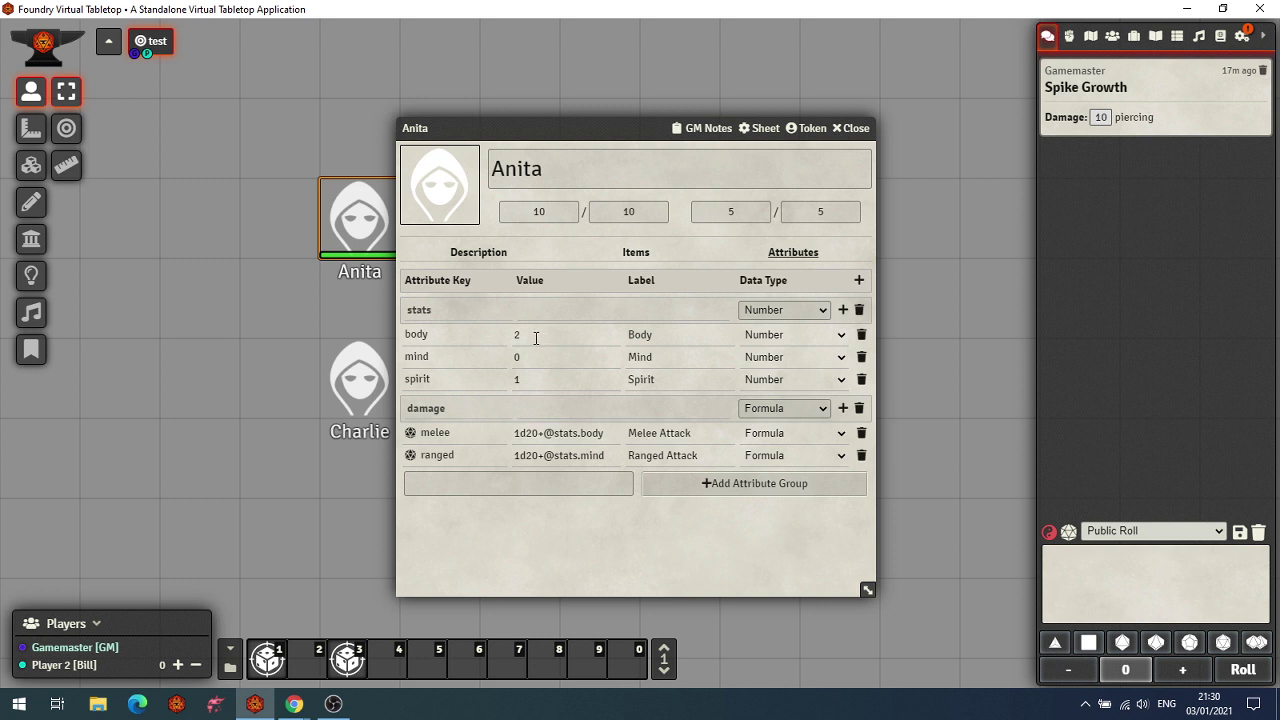
pyautogui.click(410, 433)
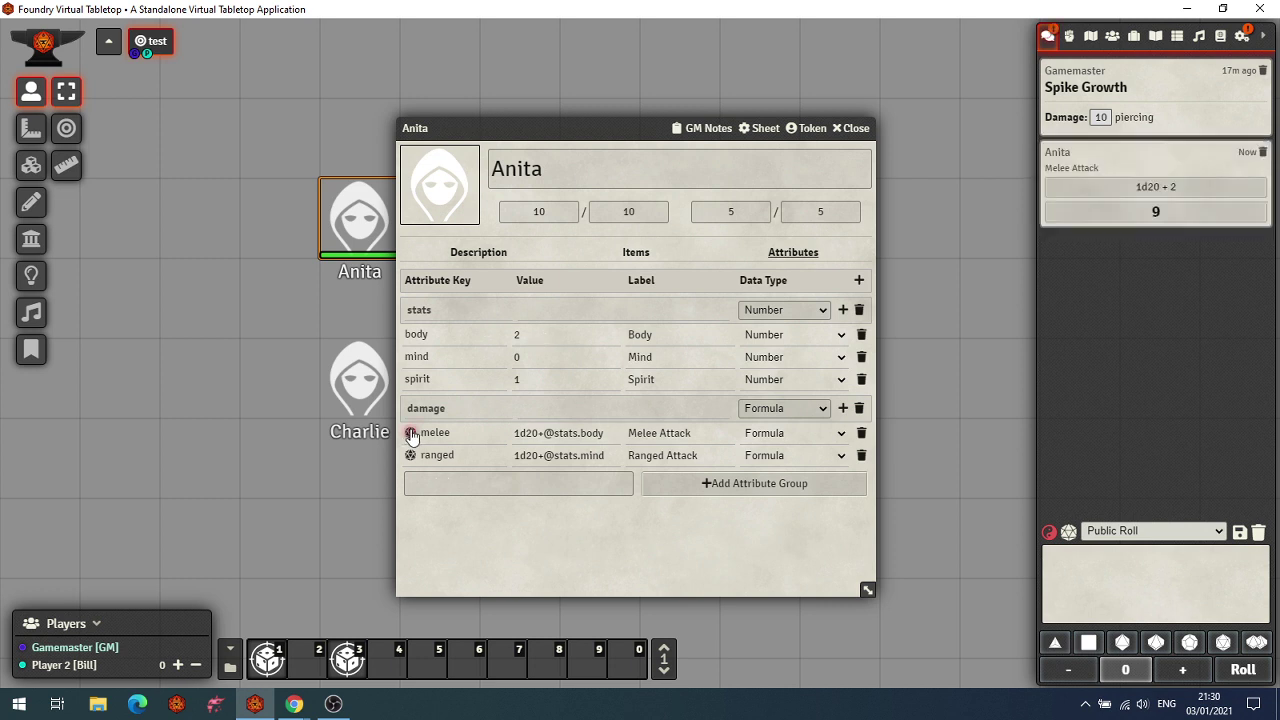
pyautogui.click(1261, 71)
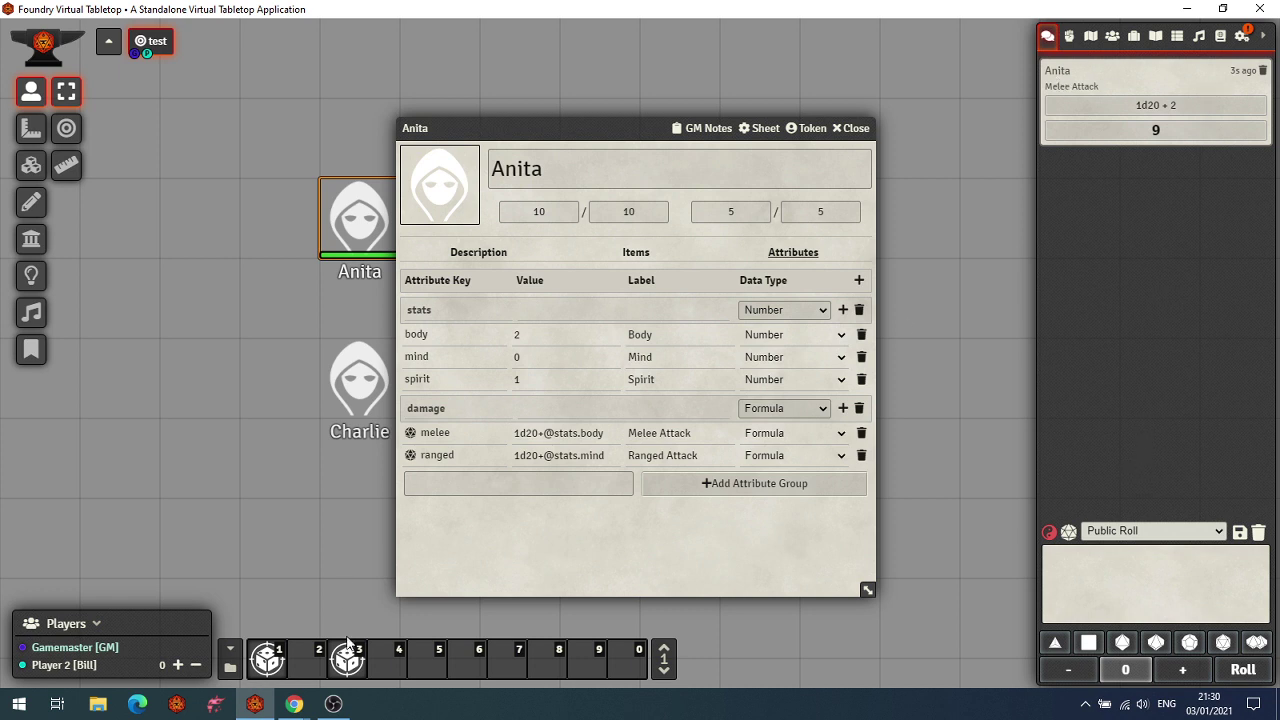
pyautogui.rightClick(275, 665)
pyautogui.click(300, 577)
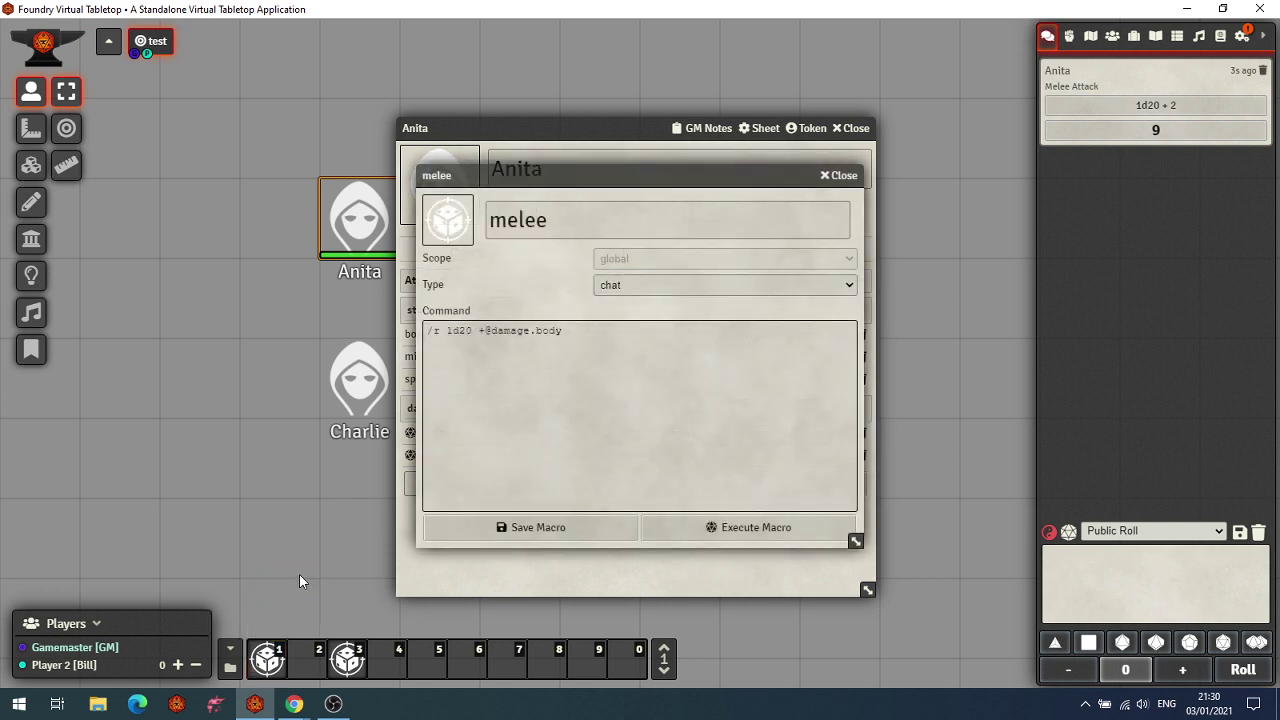
pyautogui.moveTo(685, 181); pyautogui.dragTo(773, 187)
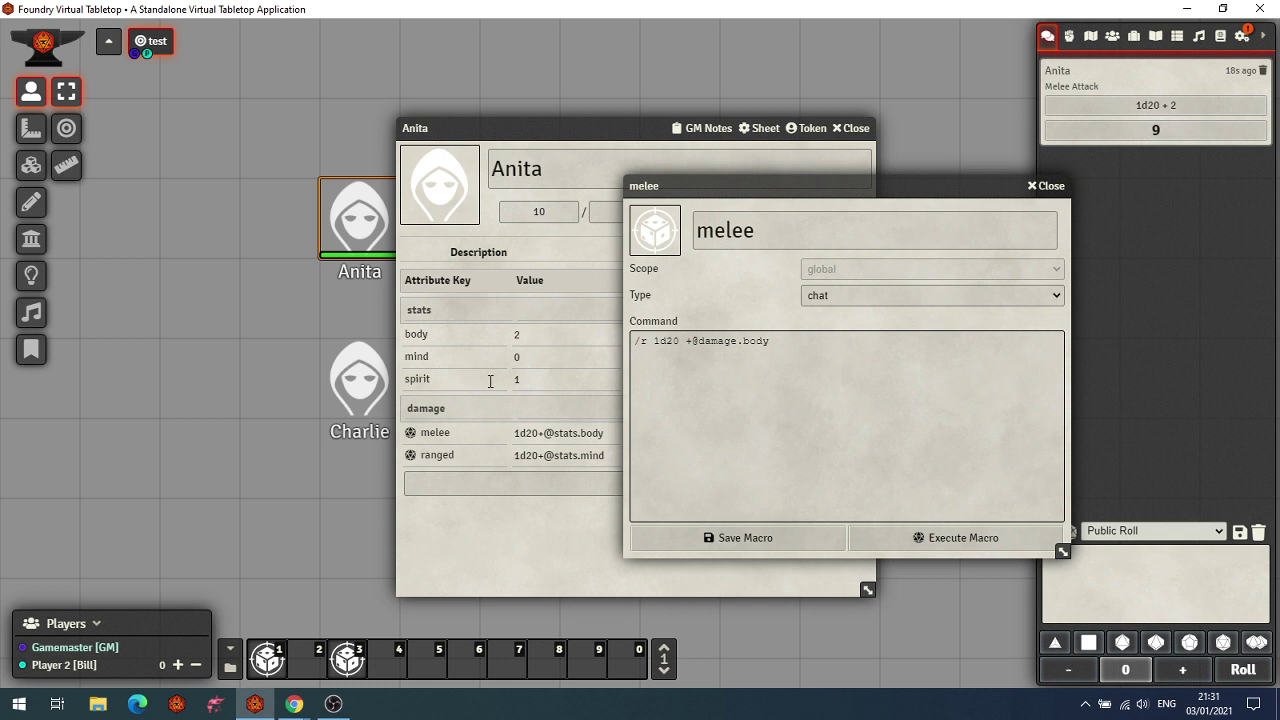
pyautogui.click(786, 348)
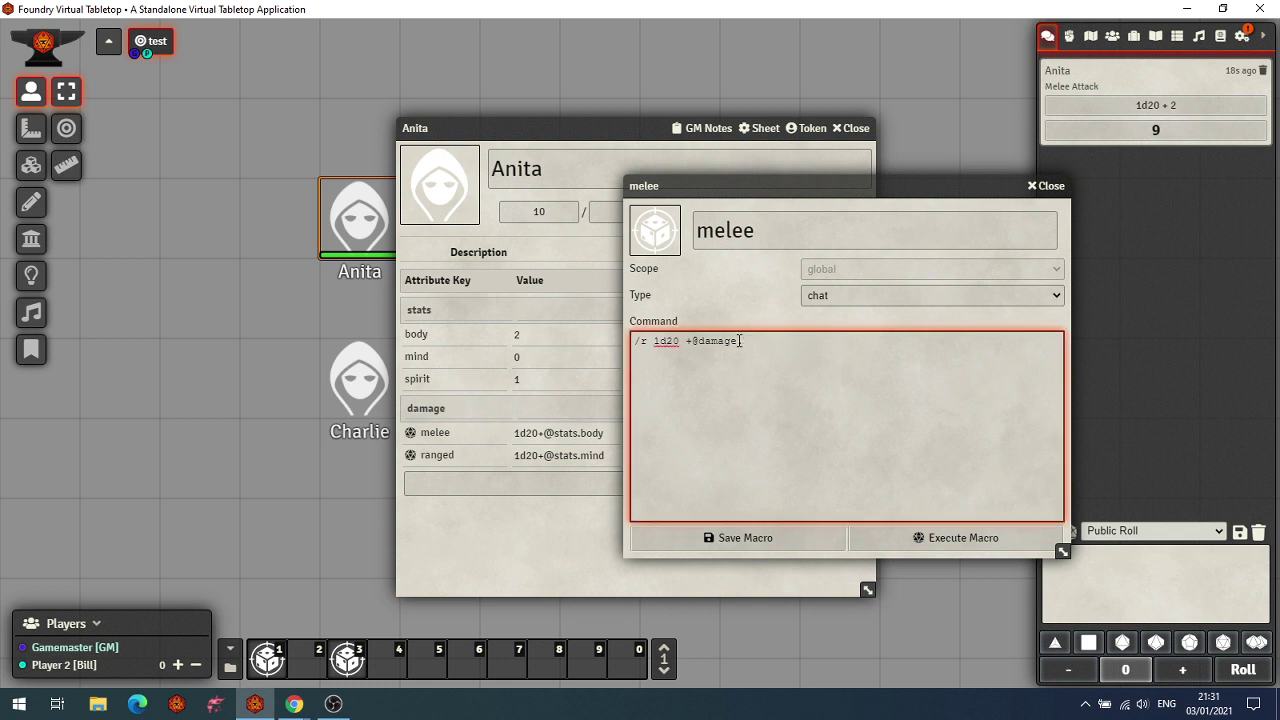
pyautogui.press('BackSpace')
pyautogui.press('BackSpace')
pyautogui.press('BackSpace')
pyautogui.write('stats.body')
# Run the melee macro for a roll of 12, then close the macro editor and Anita's sheet.
pyautogui.click(917, 537)
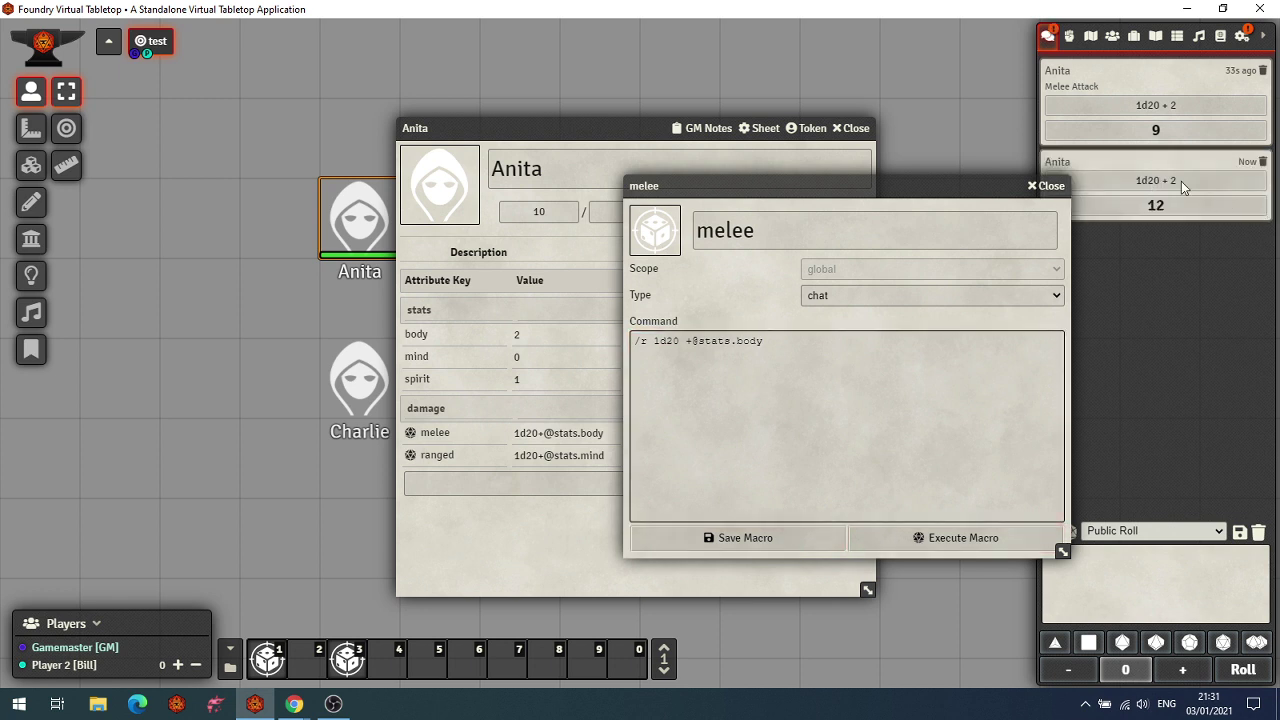
pyautogui.click(1052, 188)
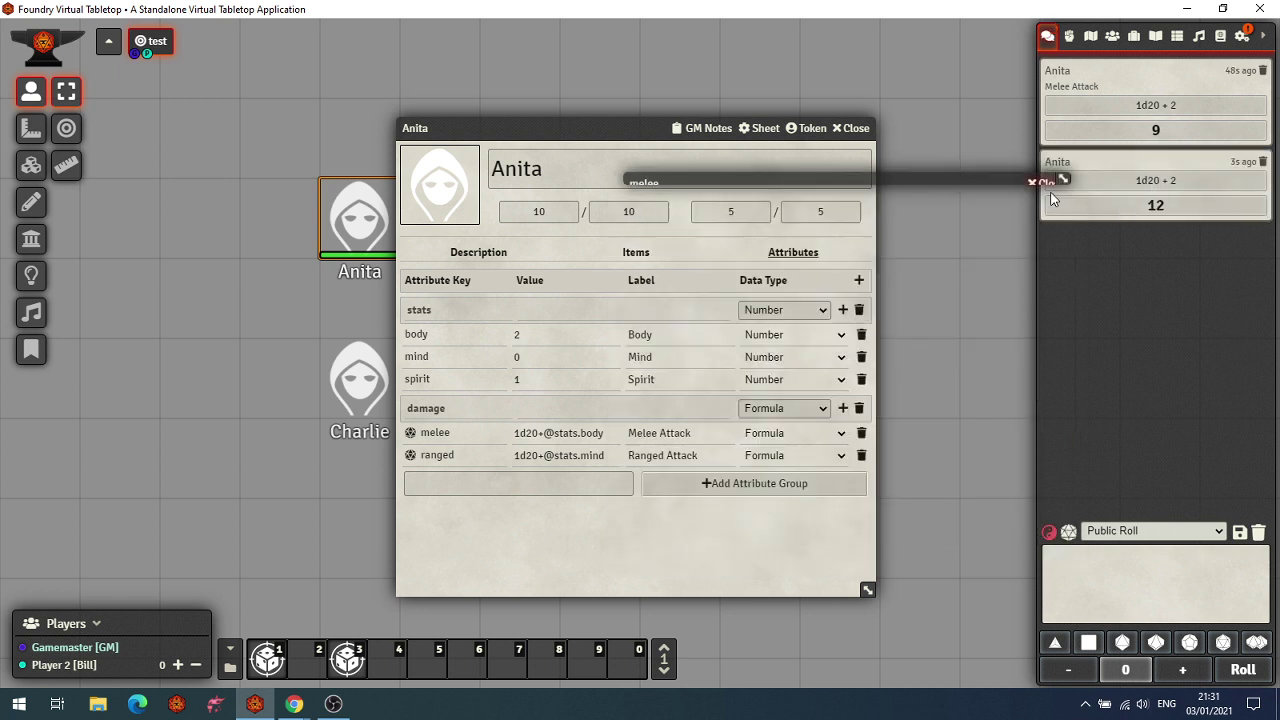
pyautogui.moveTo(560, 128); pyautogui.dragTo(489, 86)
pyautogui.click(785, 87)
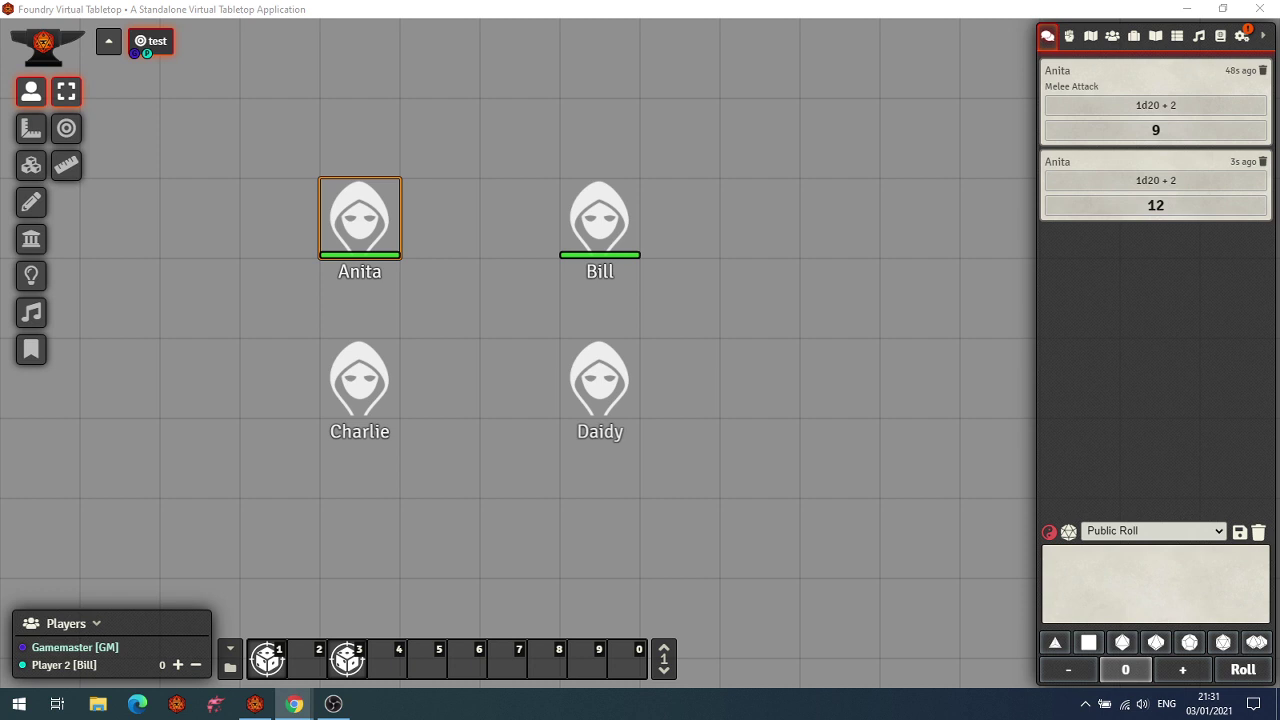
# Check the module list, then show the Bar Brawl and Bonus Die options under Module Settings.
pyautogui.click(1240, 38)
pyautogui.click(1163, 222)
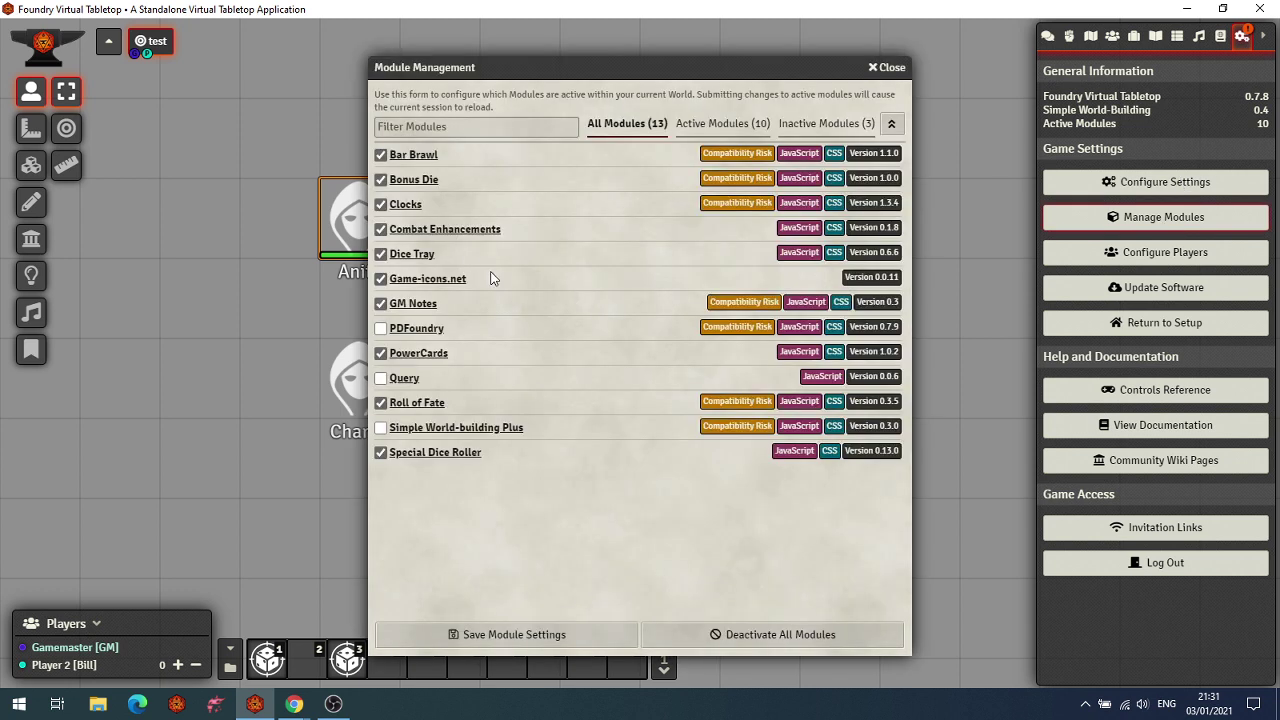
pyautogui.click(889, 68)
pyautogui.click(1158, 188)
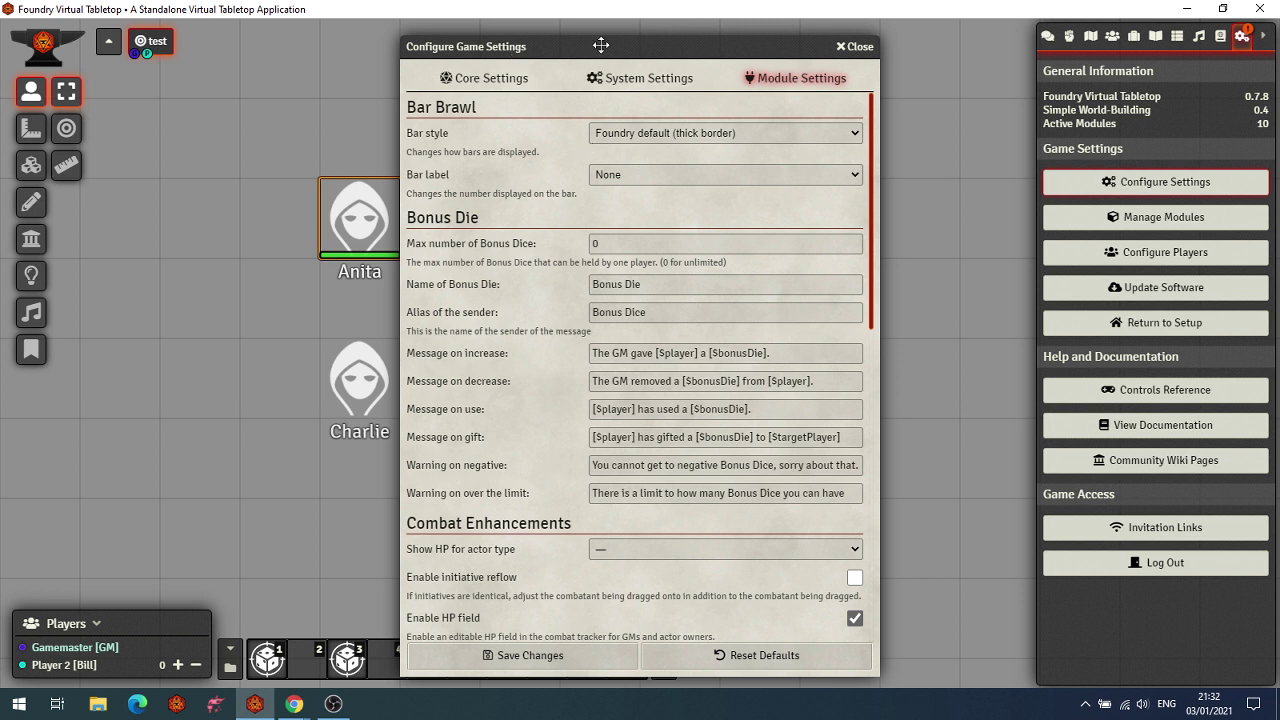
# Set the Bar Brawl bar label to Fraction and save.
pyautogui.moveTo(601, 45); pyautogui.dragTo(682, 36)
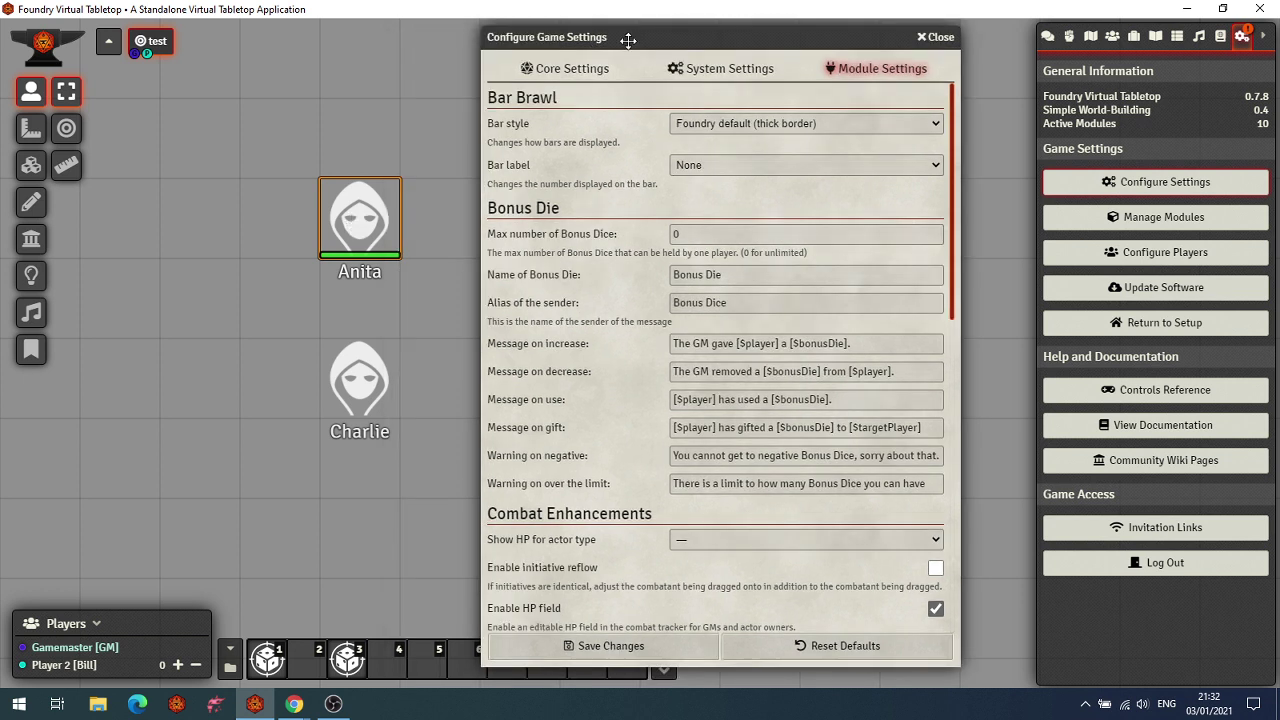
pyautogui.doubleClick(350, 222)
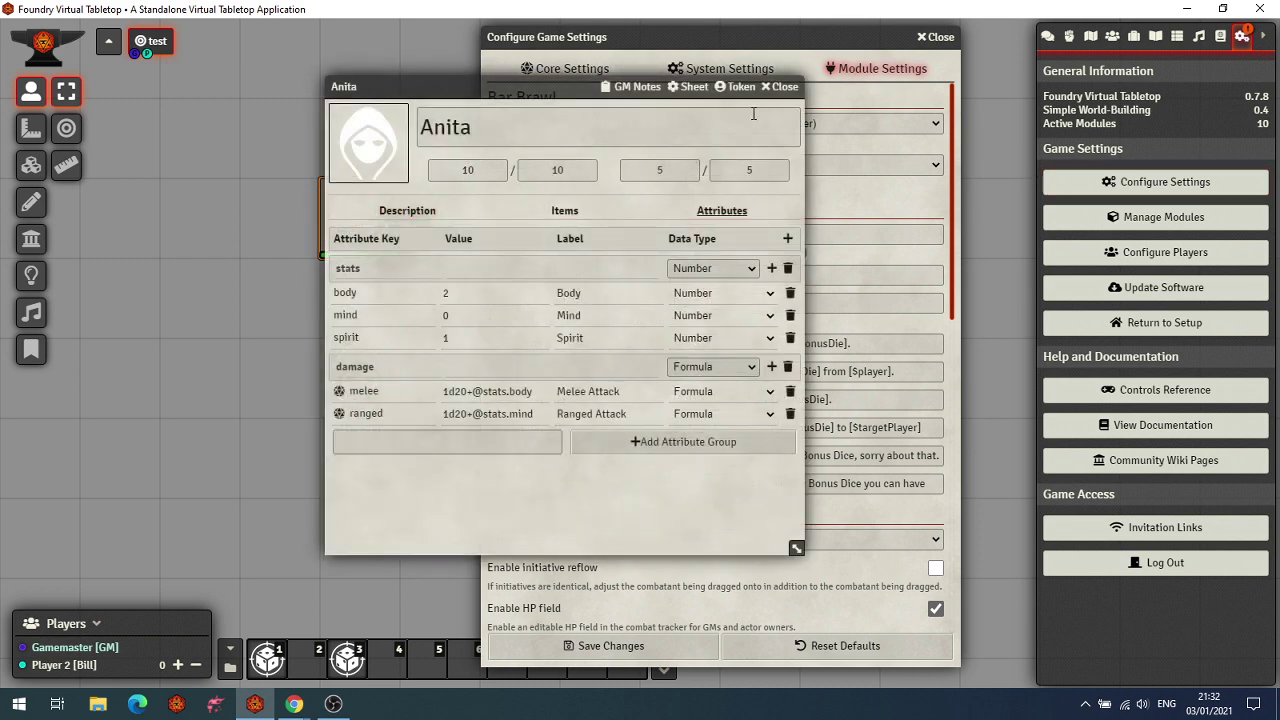
pyautogui.click(784, 87)
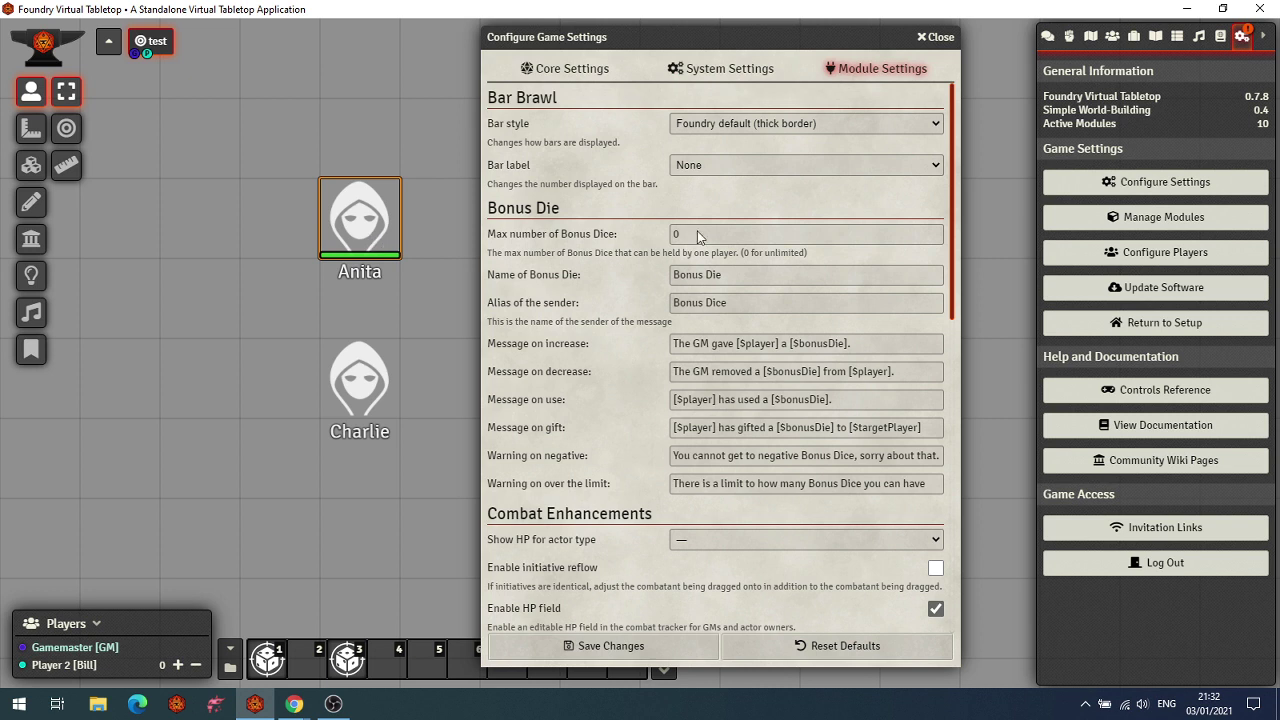
pyautogui.click(700, 172)
pyautogui.click(705, 219)
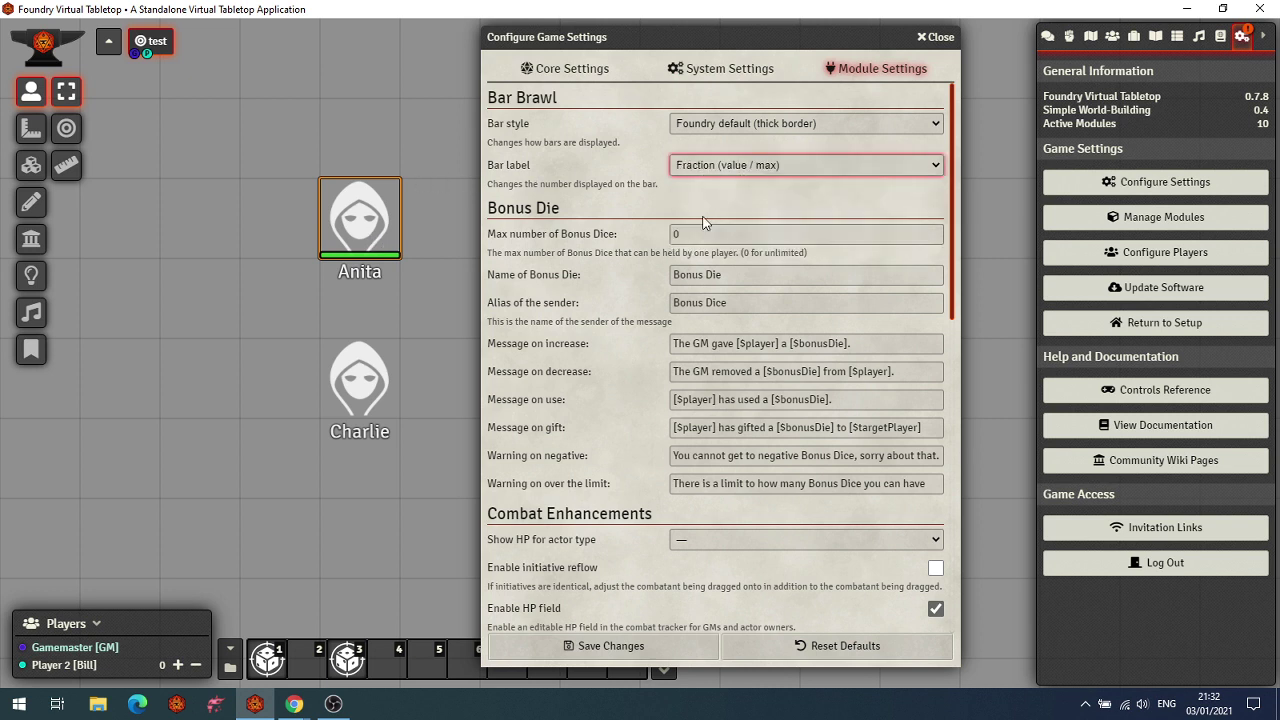
pyautogui.click(661, 646)
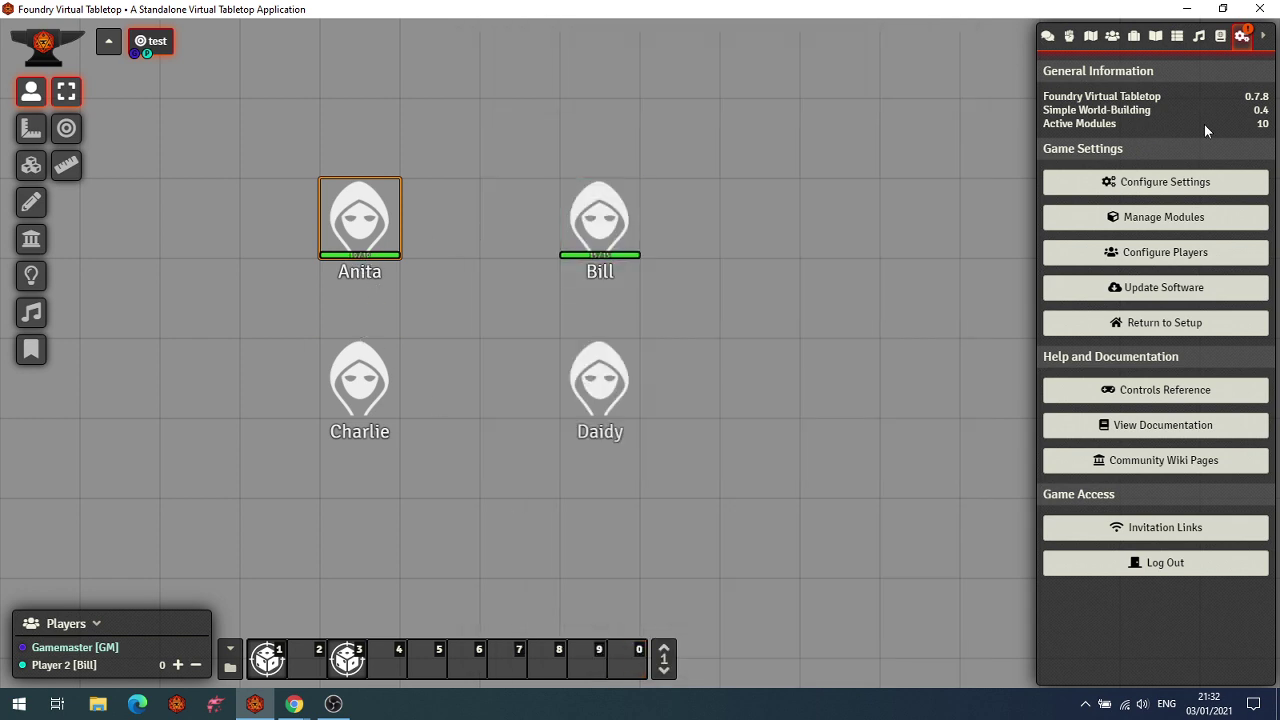
# Change the bar label to Percentage (%) and save, so token bars read 100%.
pyautogui.click(1152, 184)
pyautogui.click(753, 164)
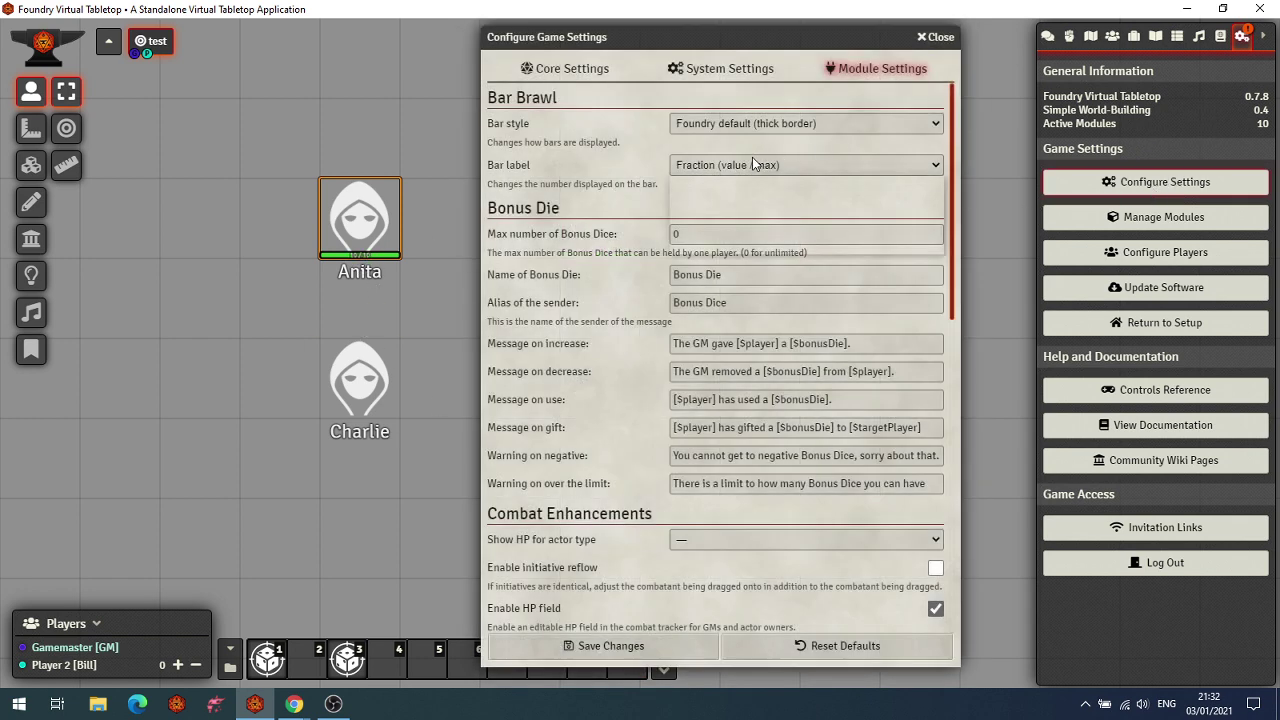
pyautogui.click(737, 240)
pyautogui.click(607, 648)
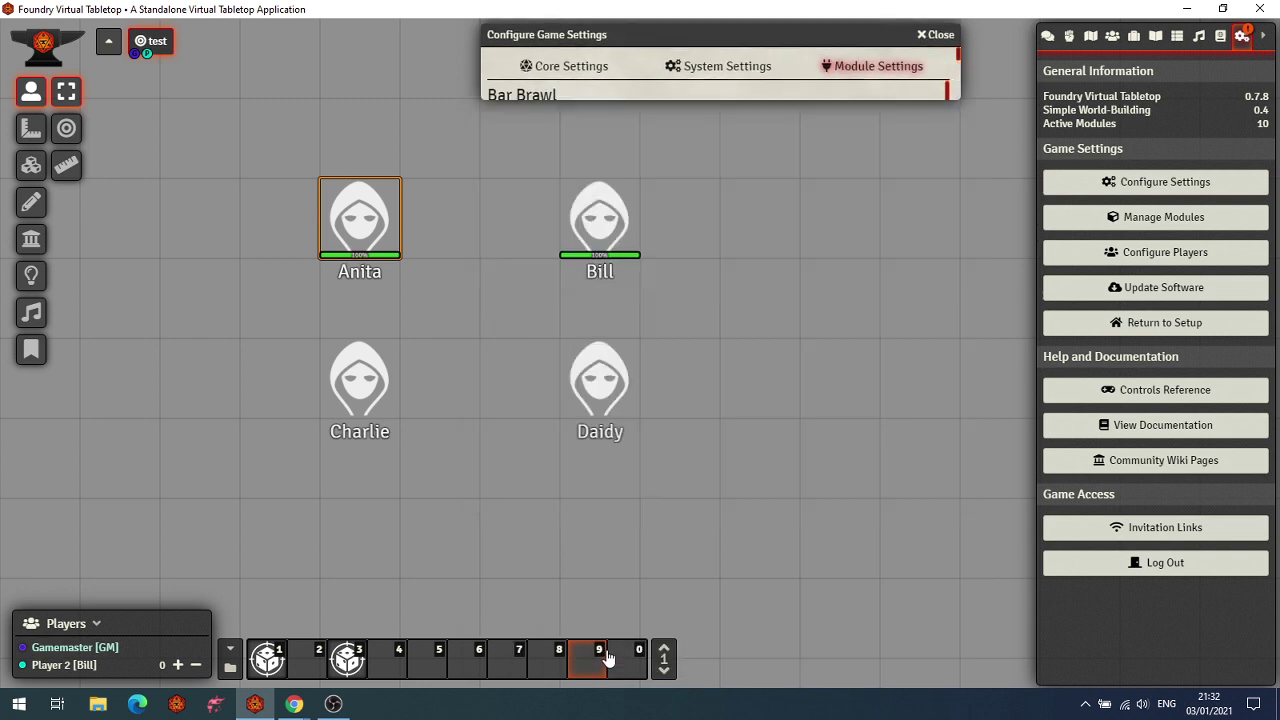
pyautogui.scroll(8, 429, 370)
# Bring up the Token Configuration for Anita's token, linked to the Anita actor.
pyautogui.moveTo(348, 326); pyautogui.dragTo(477, 459)
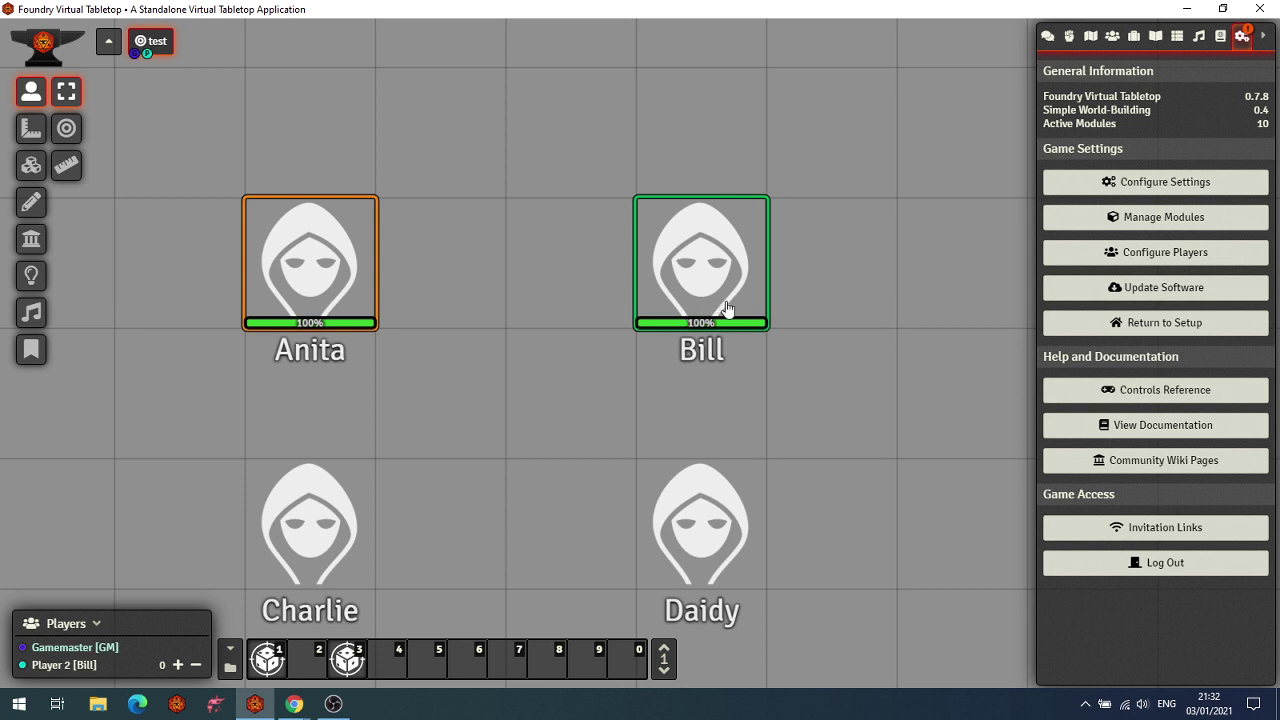
pyautogui.doubleClick(295, 270)
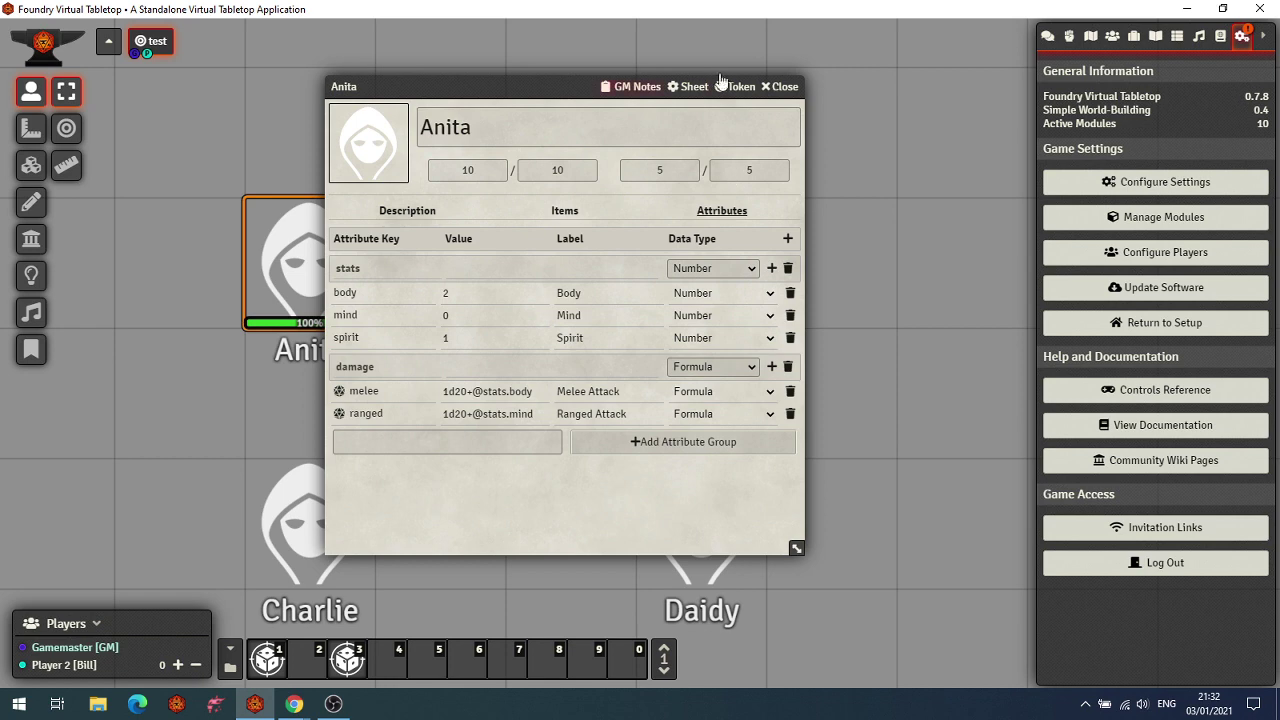
pyautogui.click(781, 88)
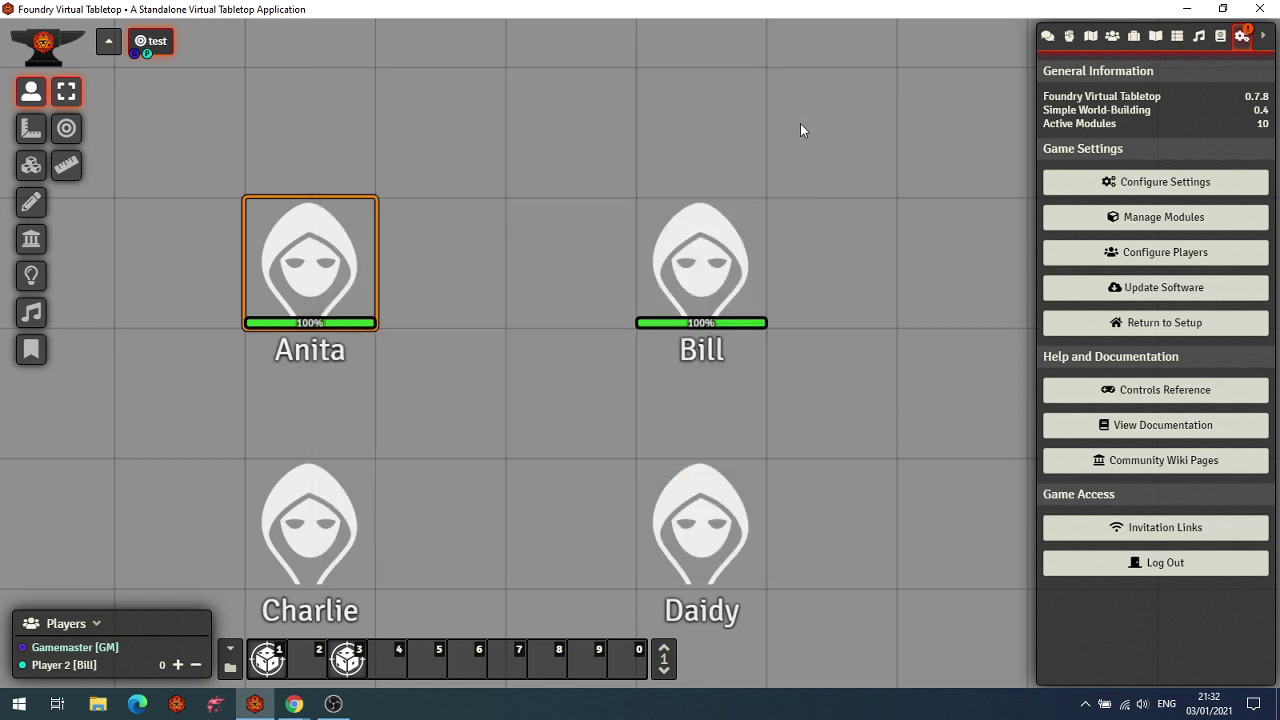
pyautogui.rightClick(329, 278)
pyautogui.click(213, 271)
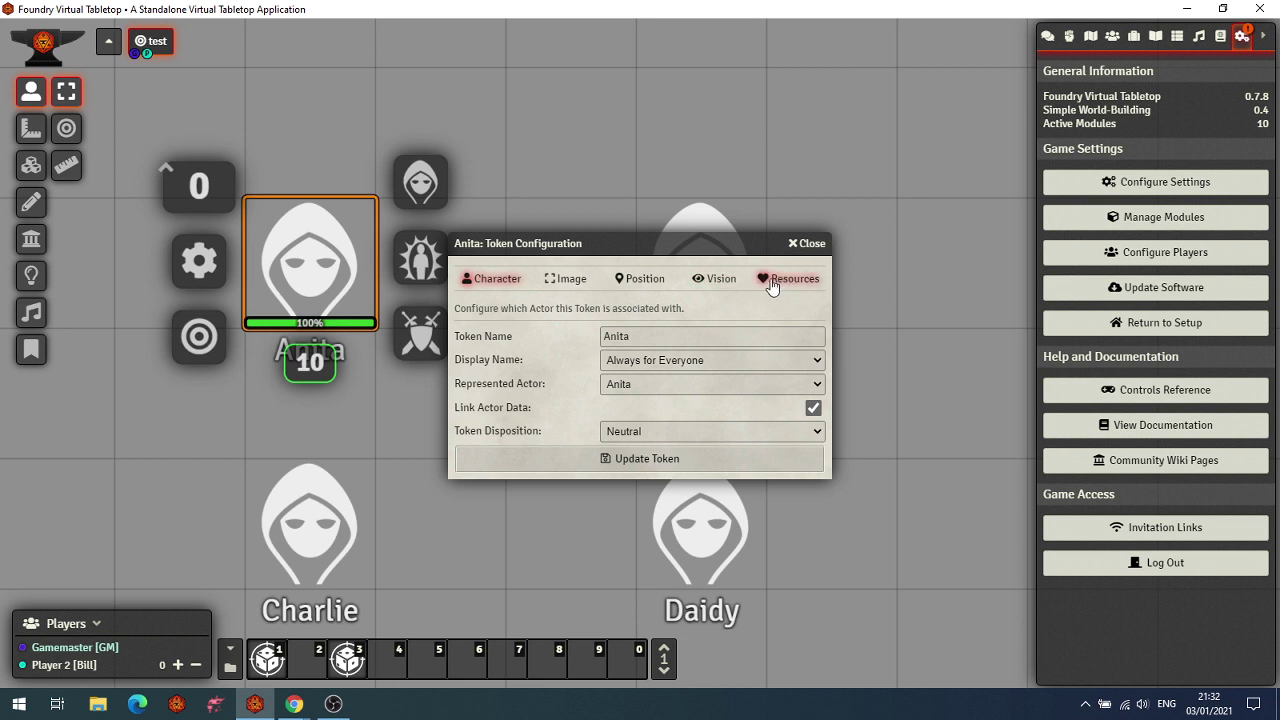
# Try a power bar, then set Anita's main resource bar back to health.
pyautogui.click(773, 285)
pyautogui.moveTo(605, 245); pyautogui.dragTo(678, 129)
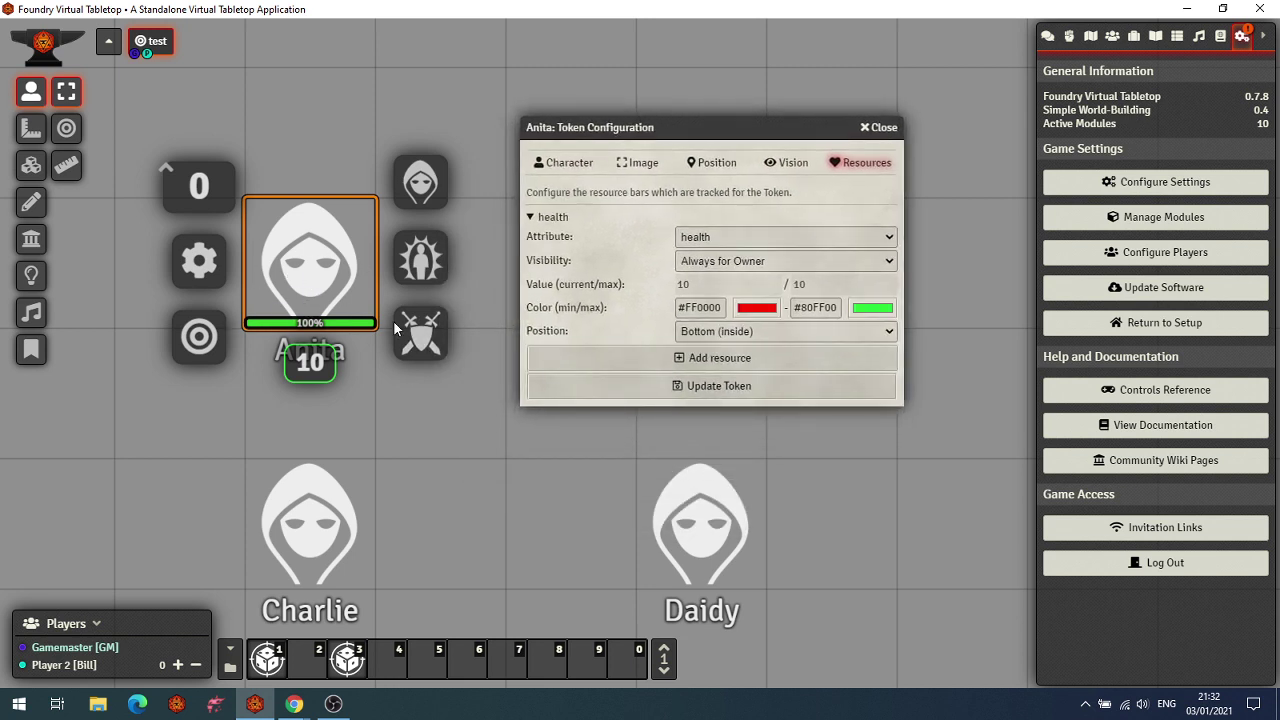
pyautogui.click(734, 238)
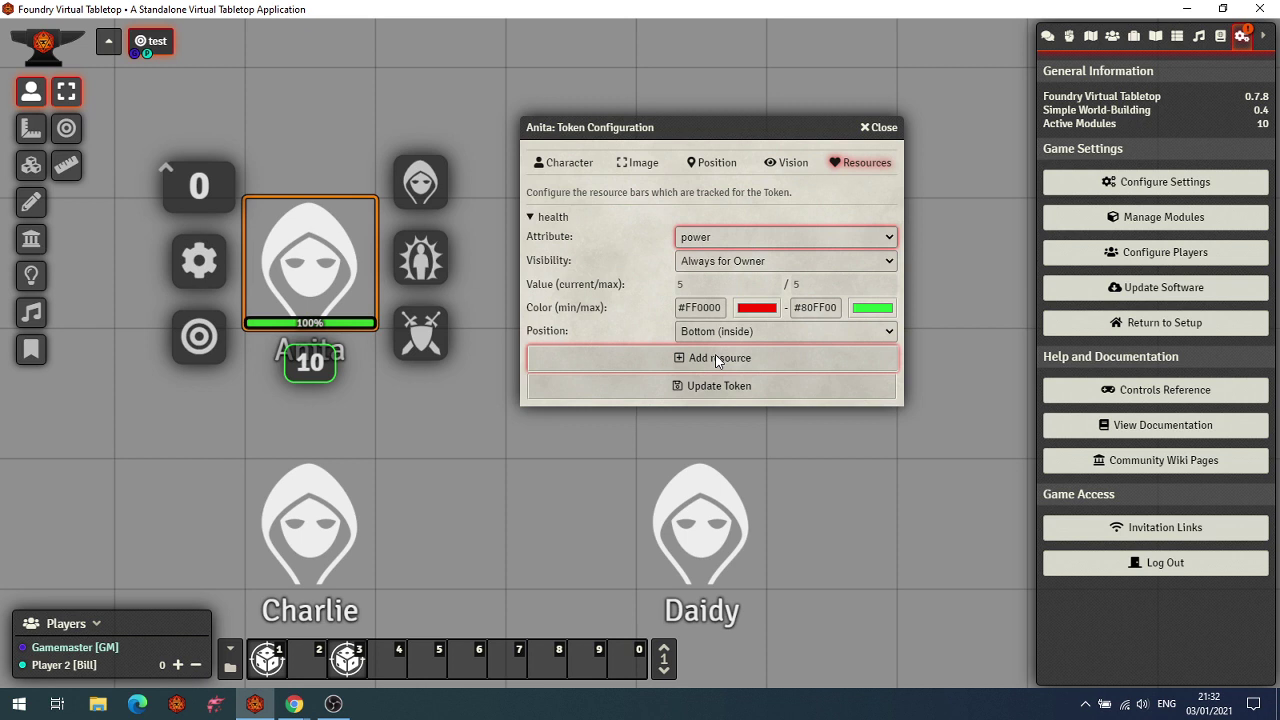
pyautogui.click(703, 389)
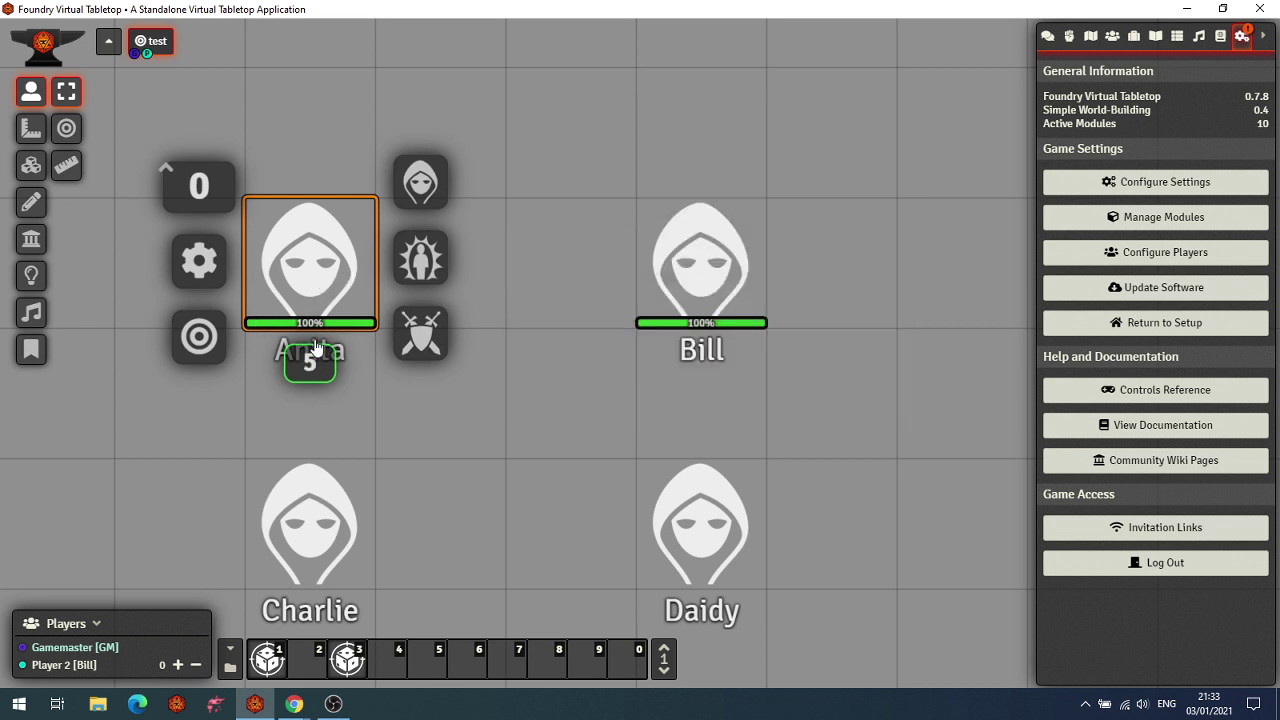
pyautogui.click(203, 262)
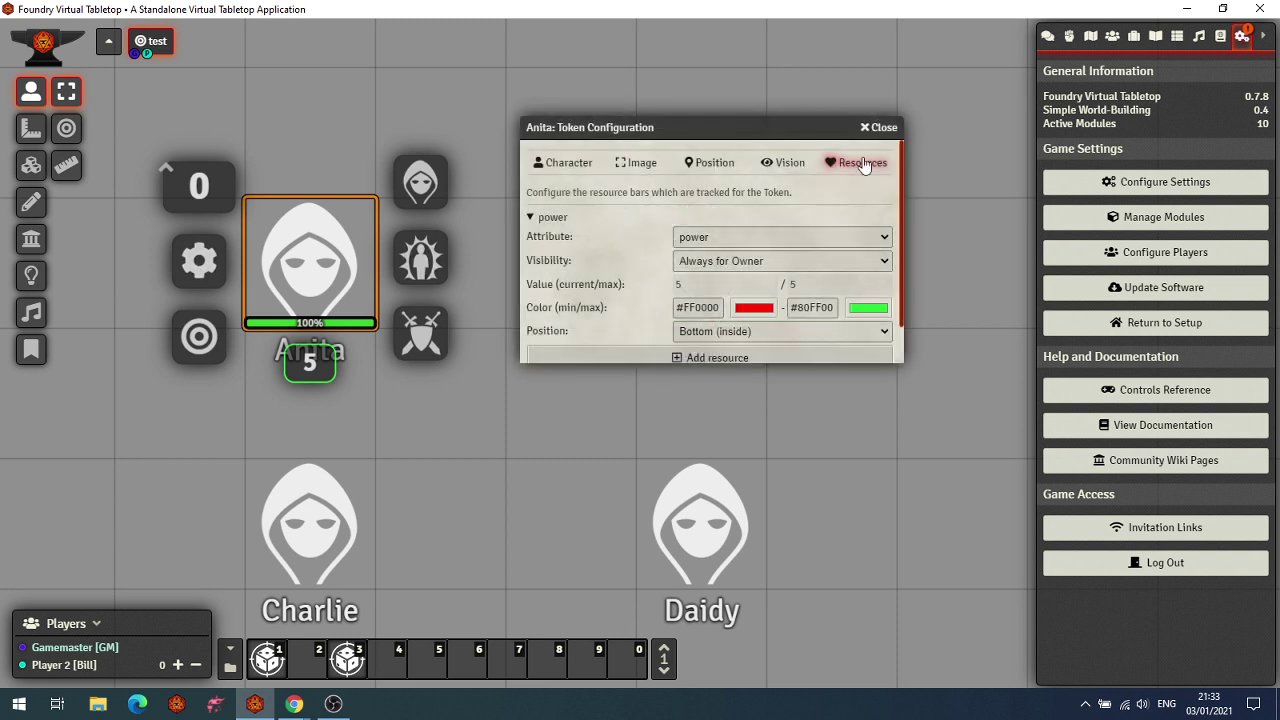
pyautogui.click(714, 245)
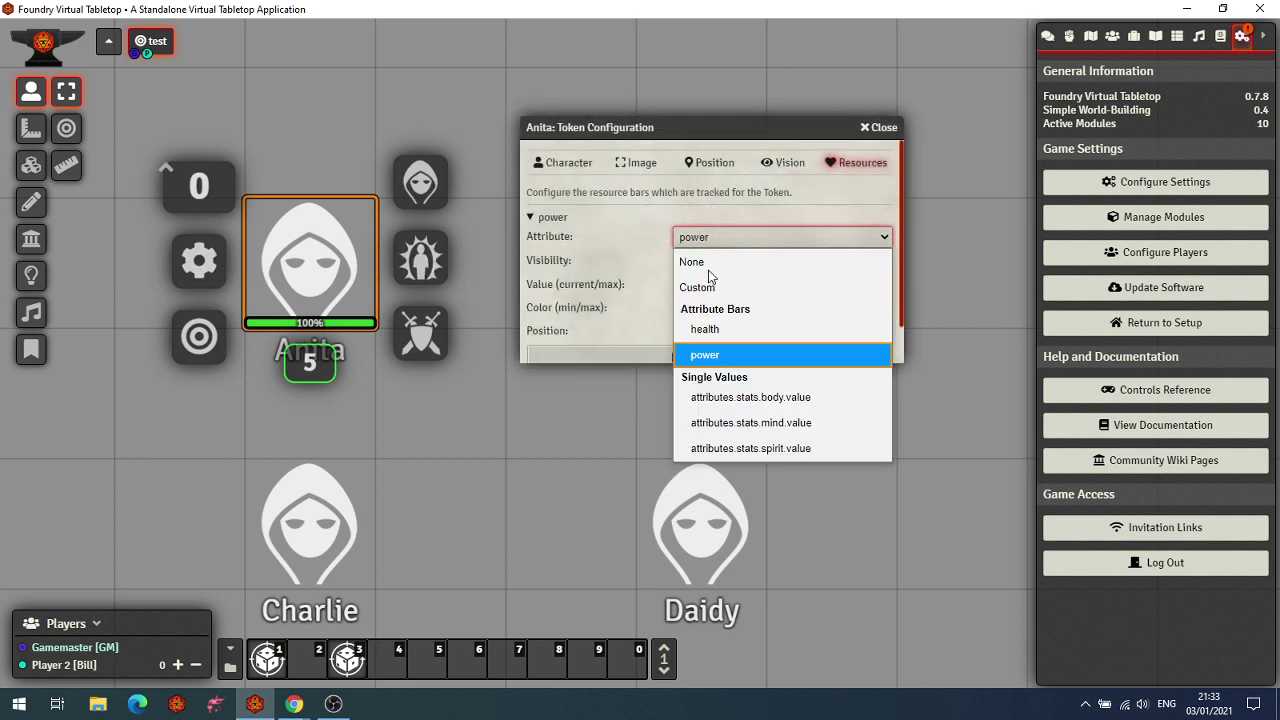
pyautogui.click(705, 329)
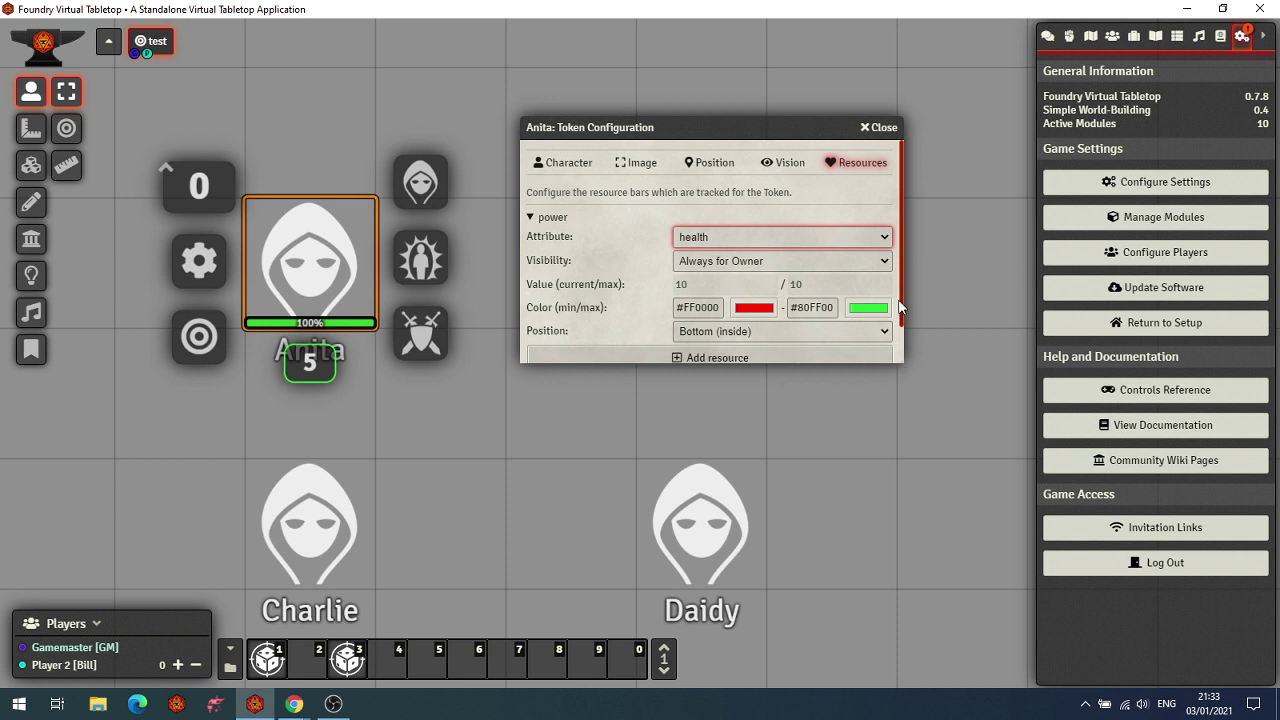
pyautogui.moveTo(903, 295); pyautogui.dragTo(904, 326)
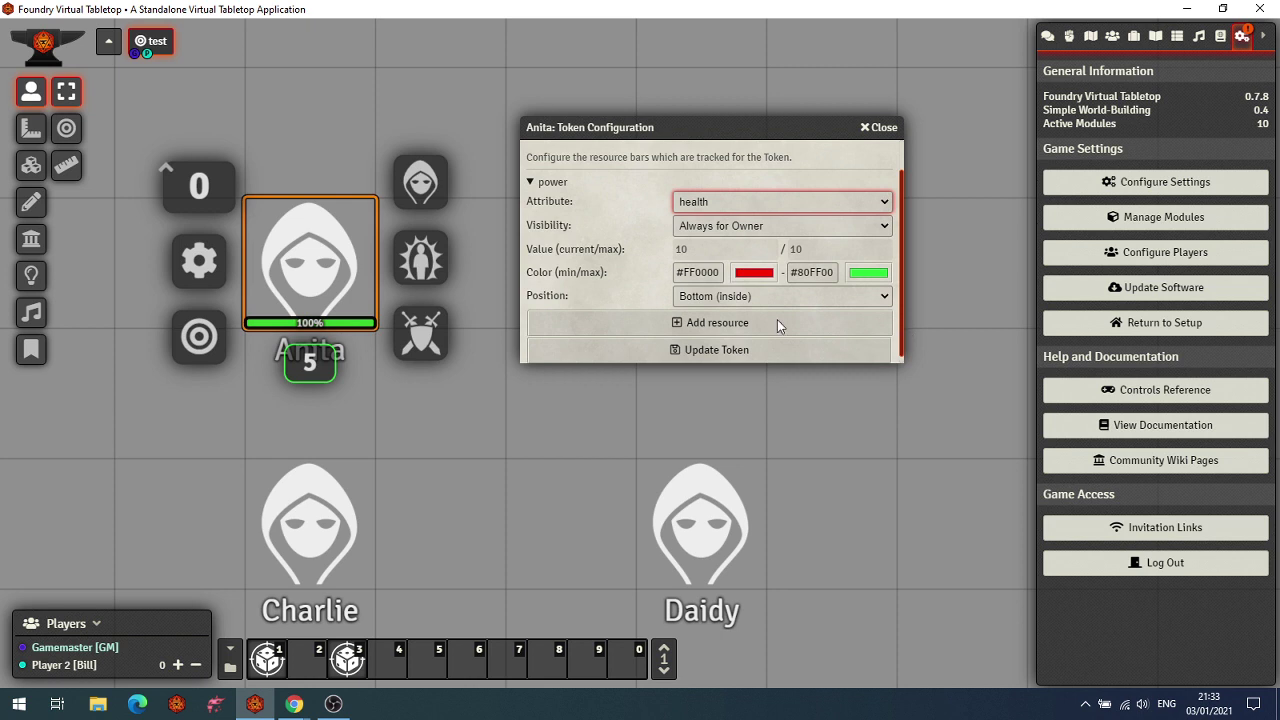
# Add a Custom resource bar with value 3/3 at the top and update the token.
pyautogui.click(713, 325)
pyautogui.scroll(-1, 781, 283)
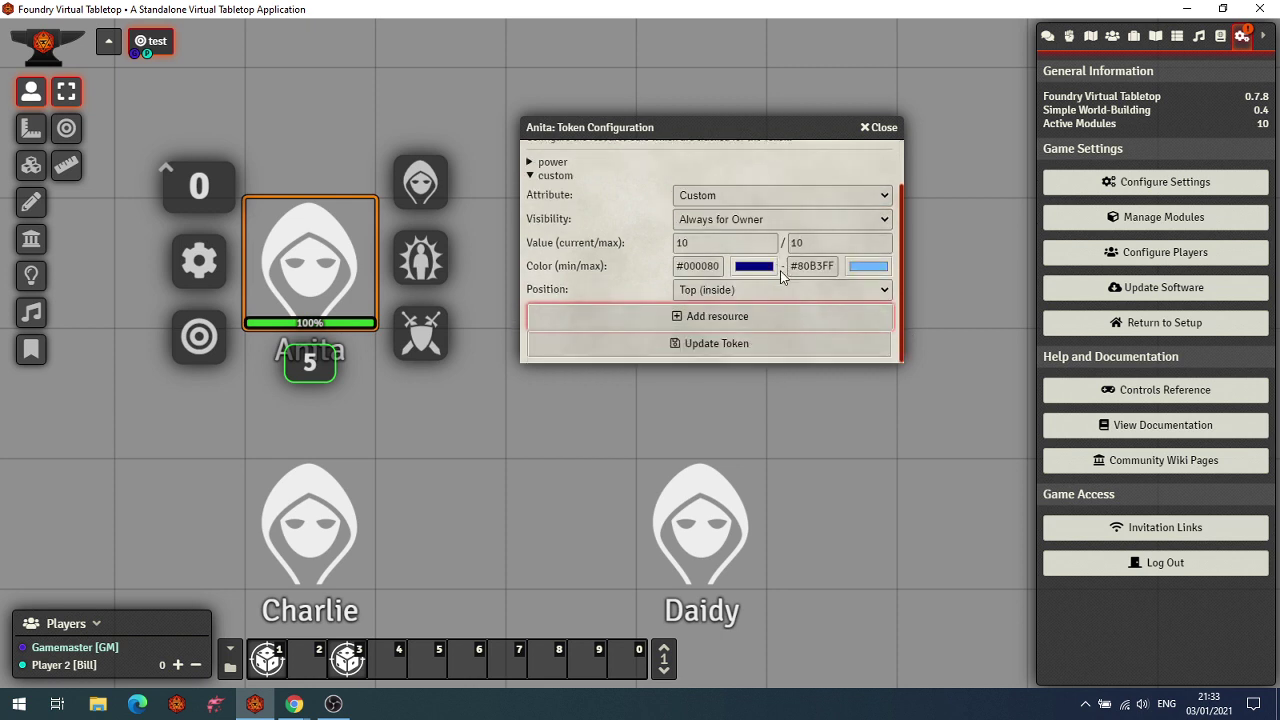
pyautogui.scroll(3, 723, 217)
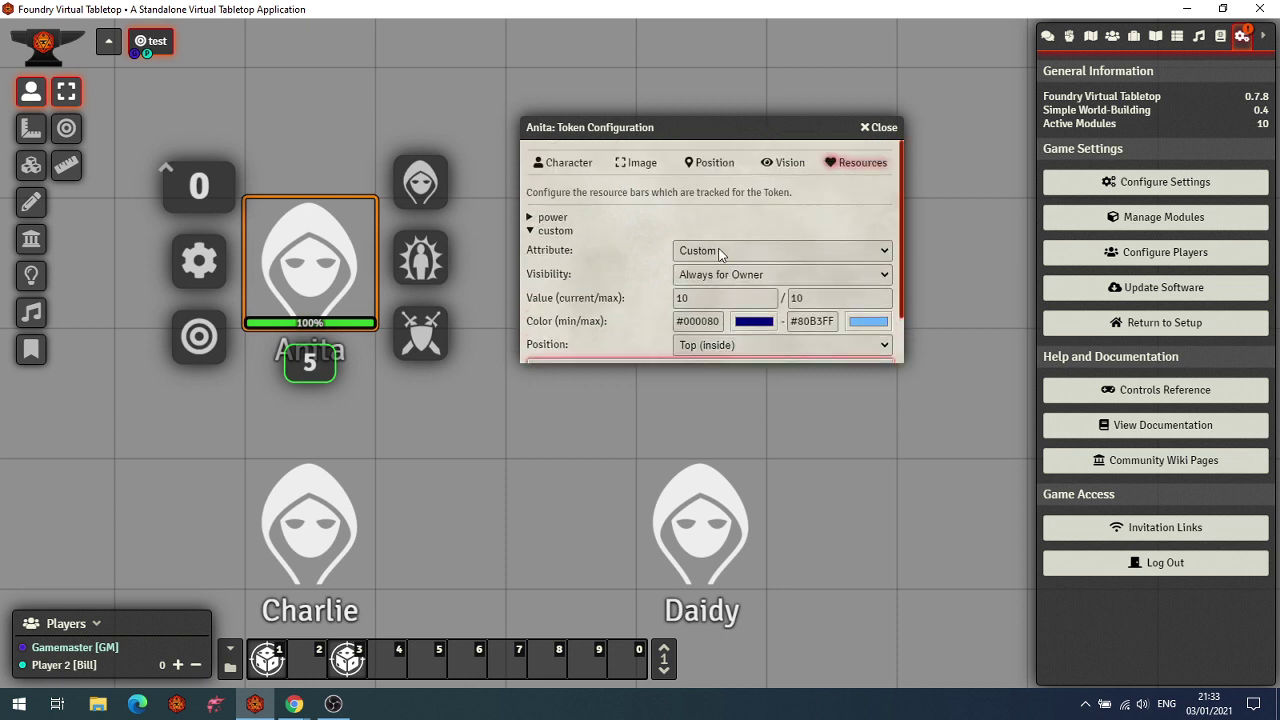
pyautogui.click(718, 250)
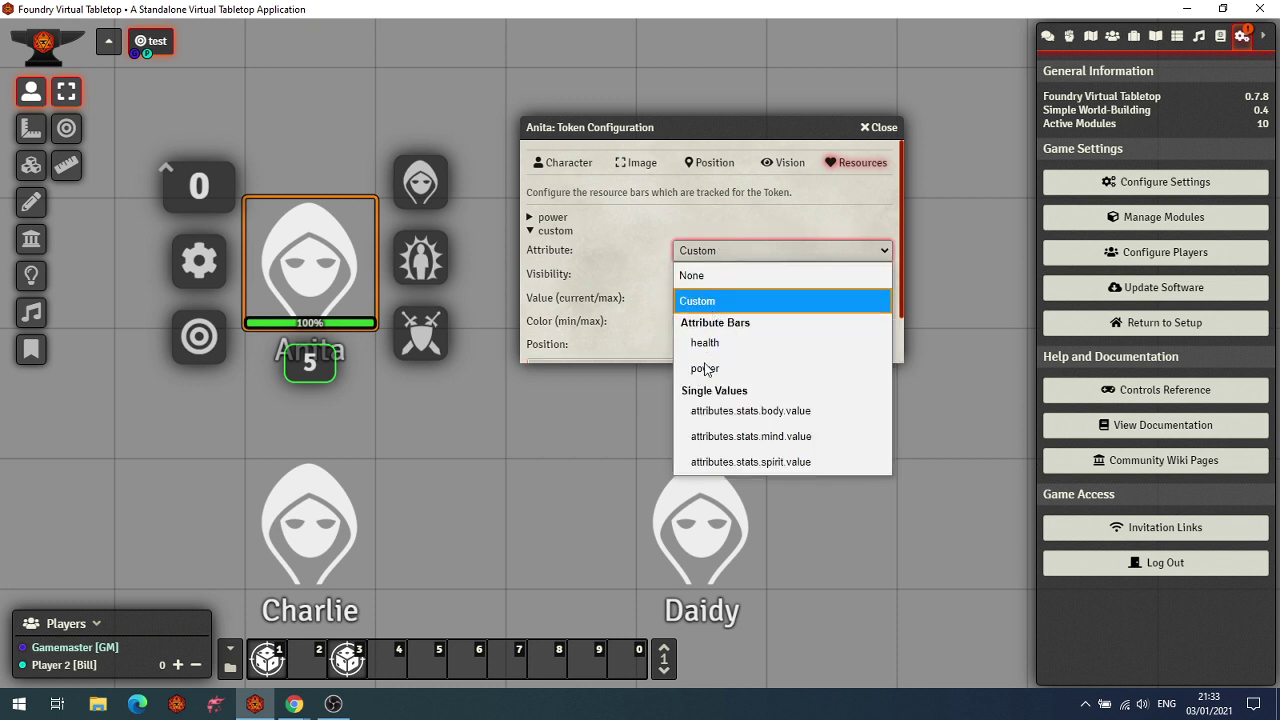
pyautogui.click(707, 302)
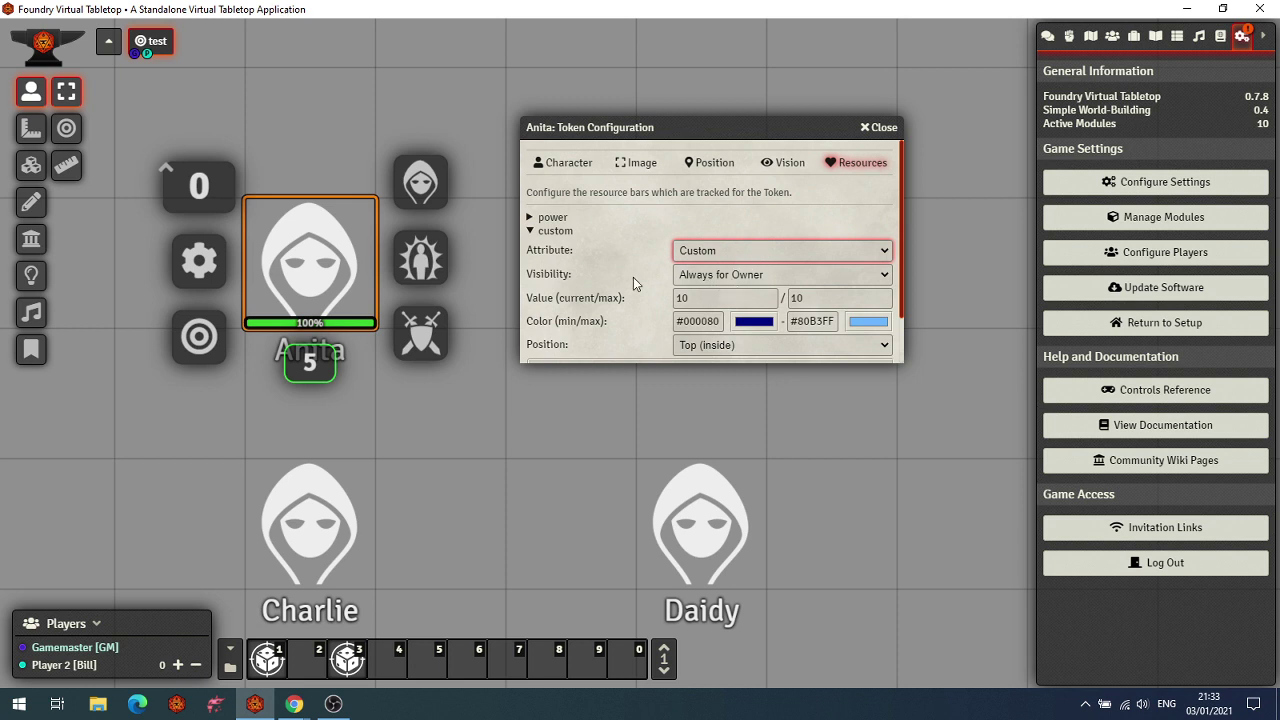
pyautogui.moveTo(721, 300); pyautogui.dragTo(642, 313)
pyautogui.write('3')
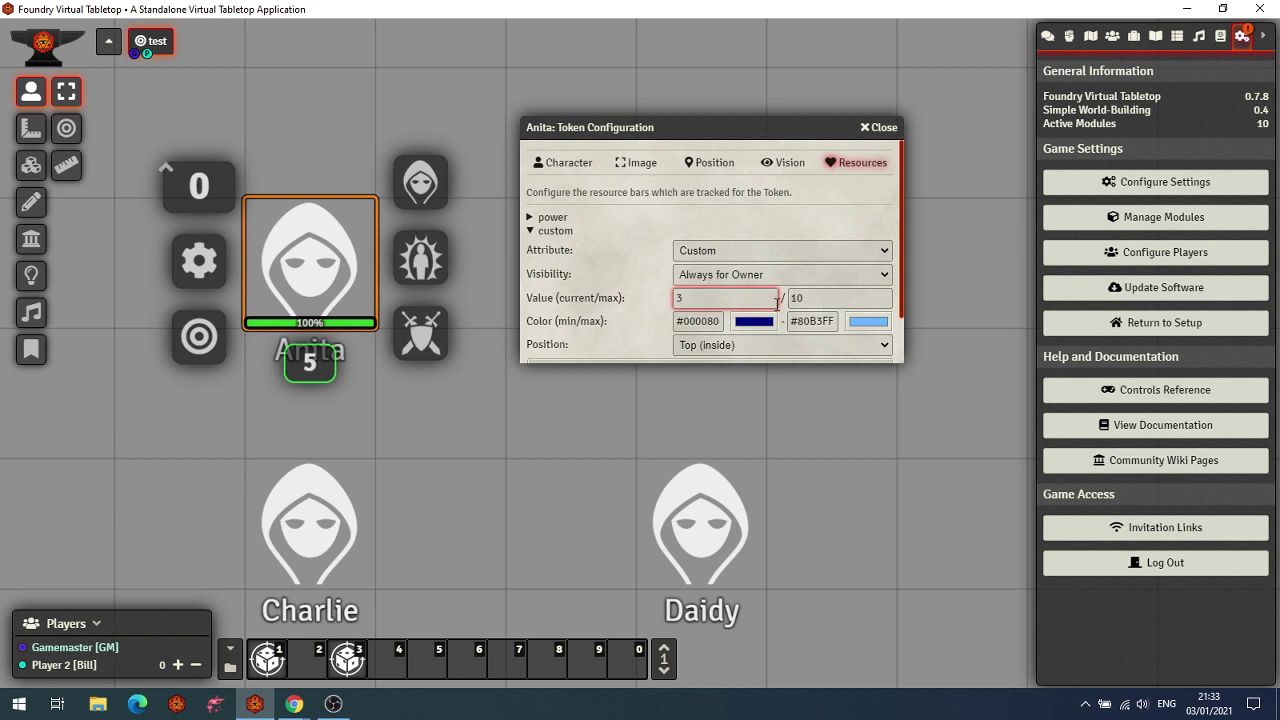
pyautogui.doubleClick(829, 304)
pyautogui.write('3')
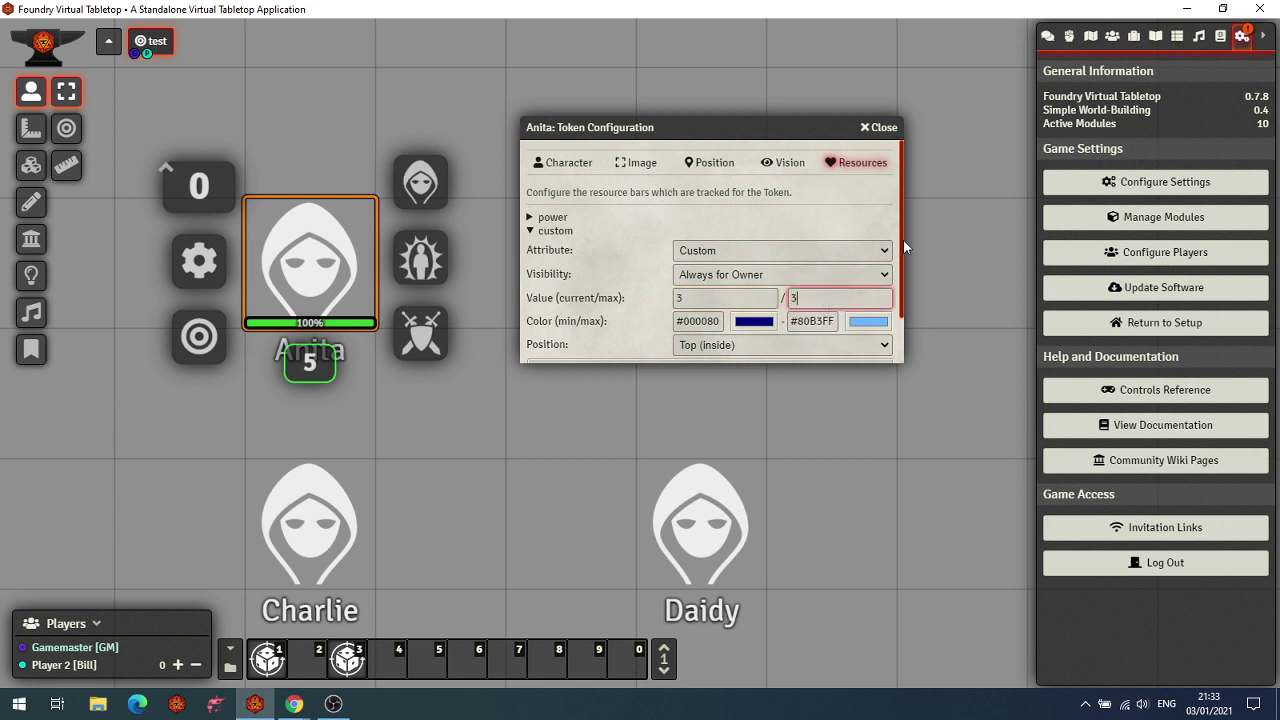
pyautogui.scroll(-1, 903, 239)
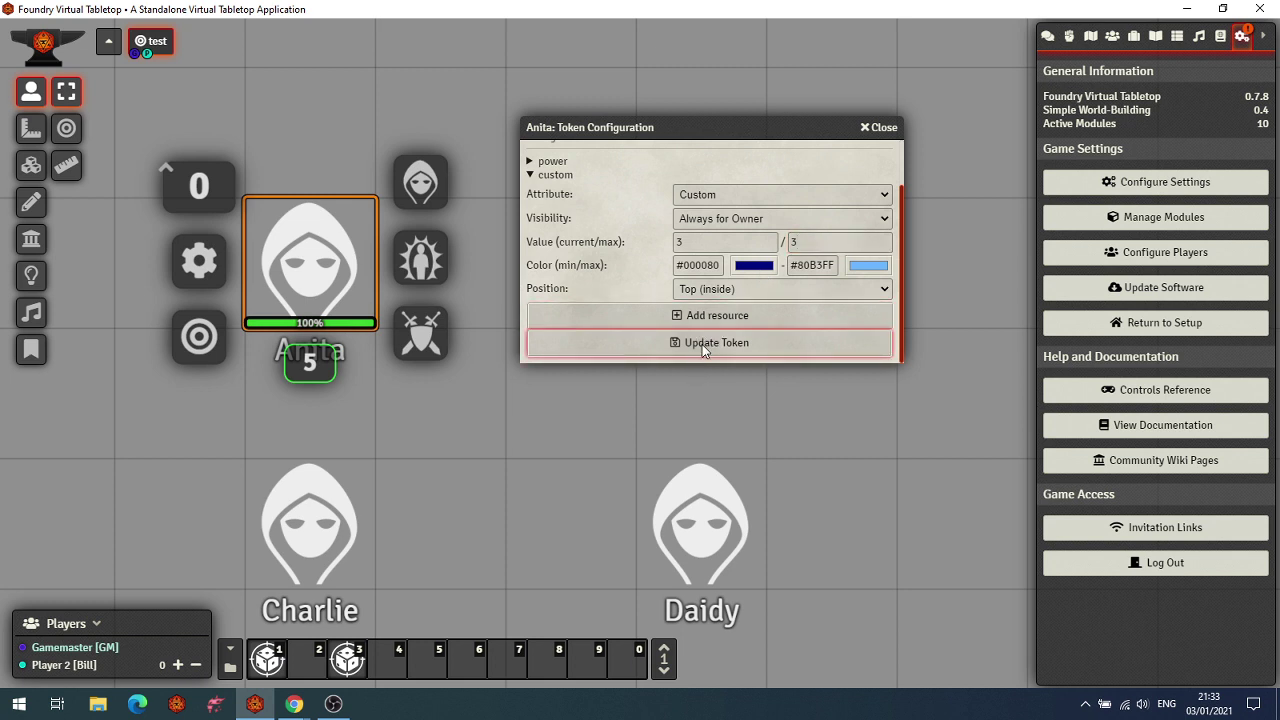
pyautogui.click(702, 343)
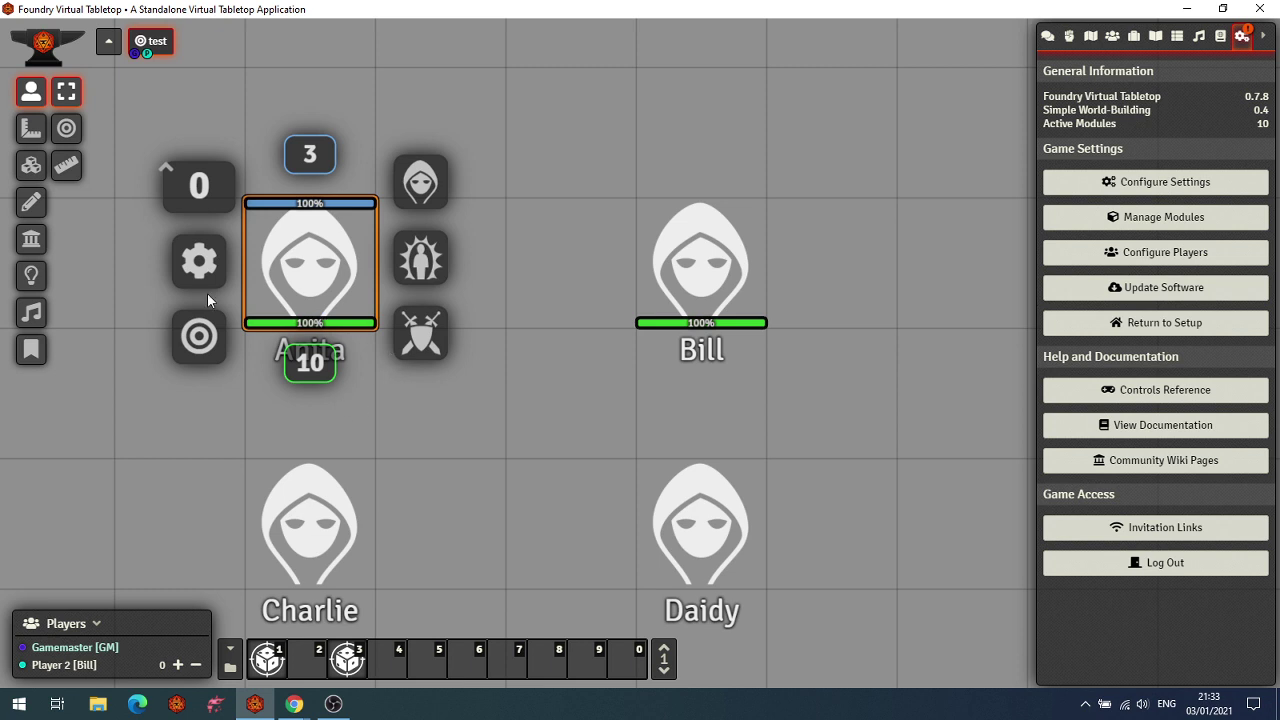
# Add another Custom resource bar with value 2/2 and update the token.
pyautogui.click(199, 261)
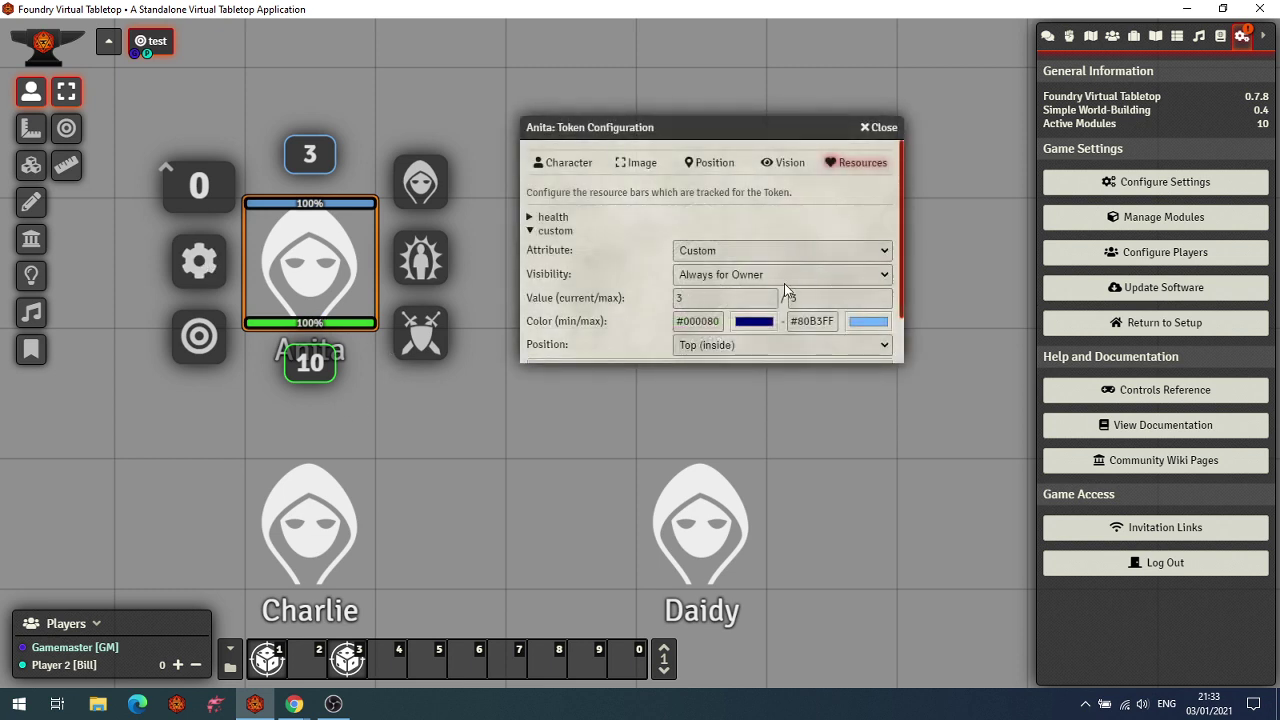
pyautogui.scroll(-1, 784, 283)
pyautogui.click(720, 310)
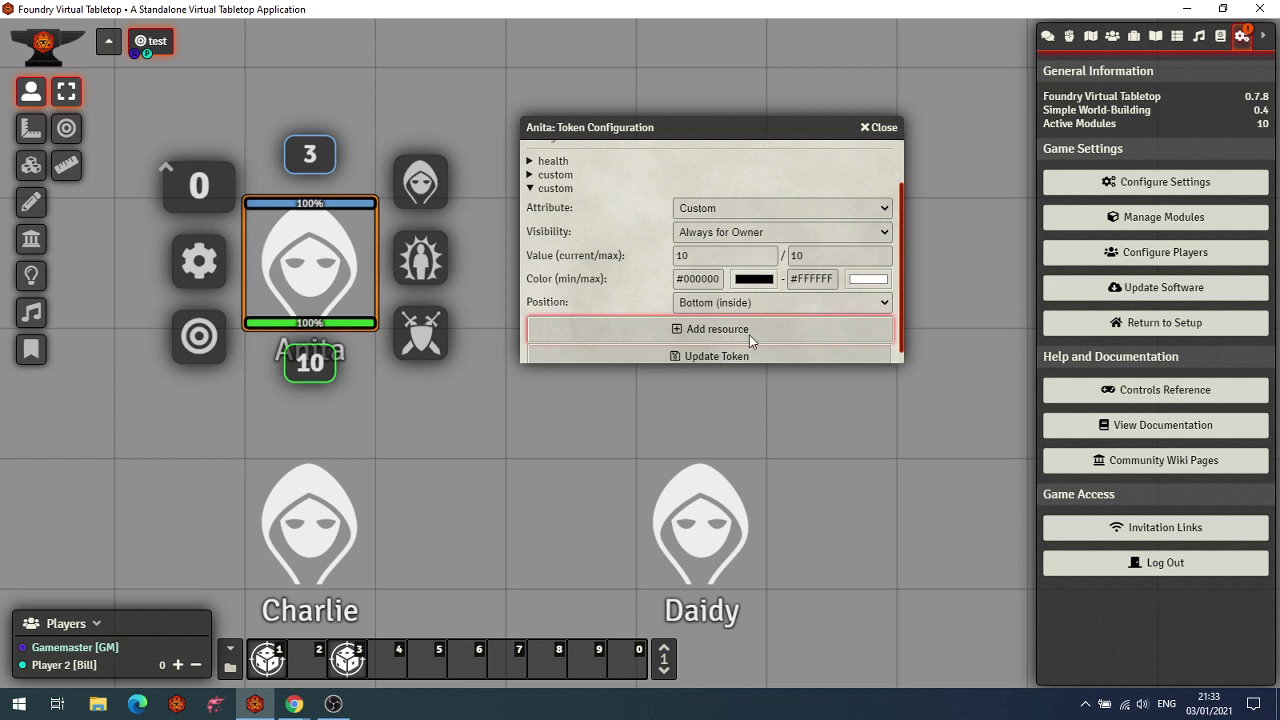
pyautogui.scroll(-1, 751, 336)
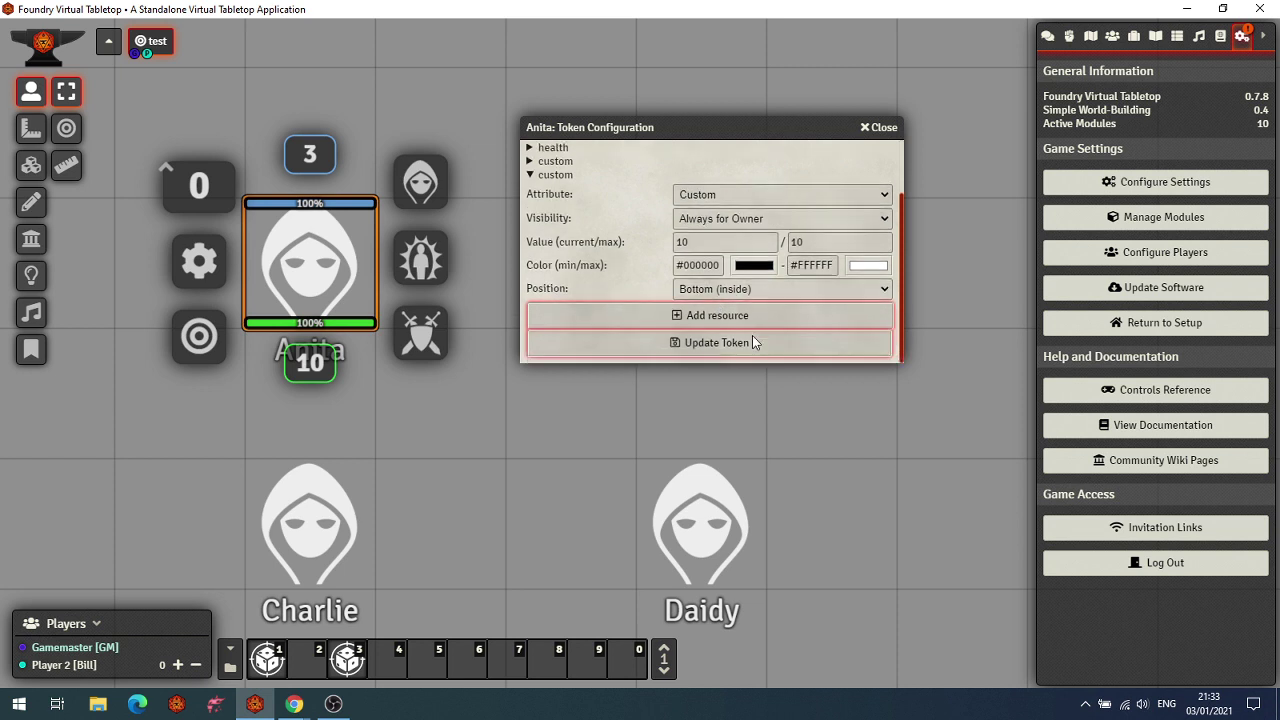
pyautogui.click(726, 196)
pyautogui.click(721, 228)
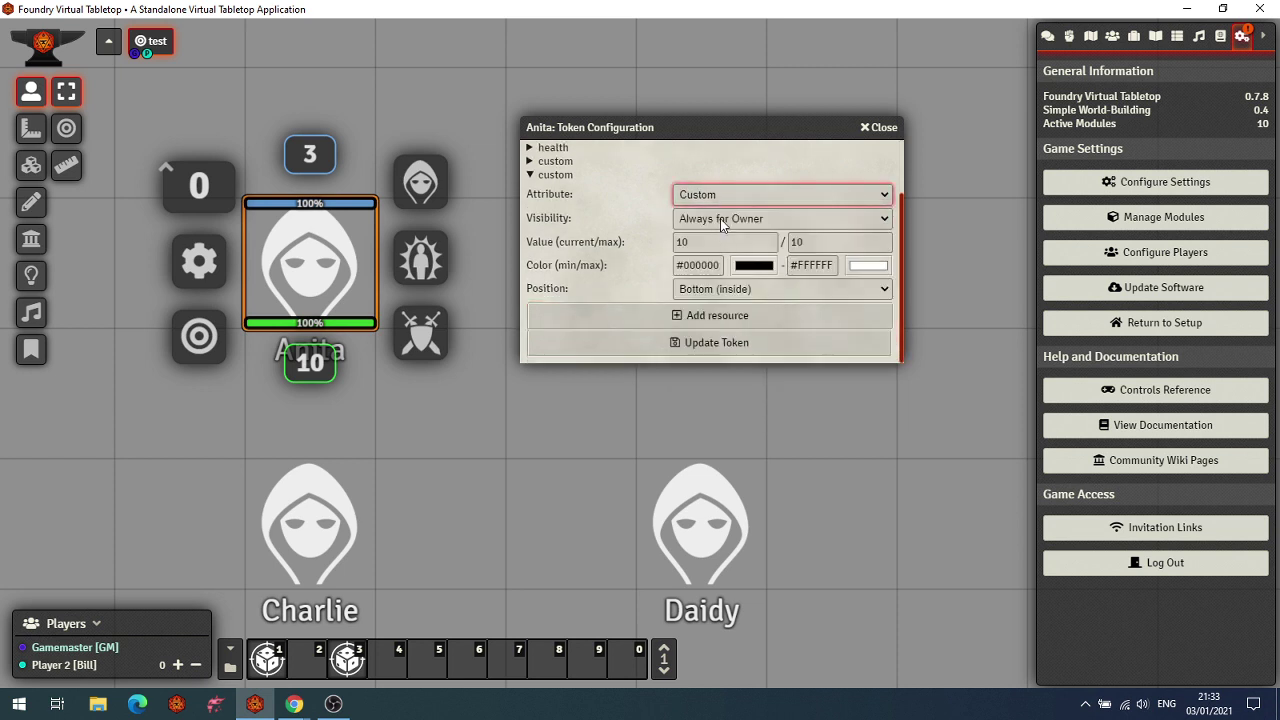
pyautogui.moveTo(732, 250); pyautogui.dragTo(634, 249)
pyautogui.write('2')
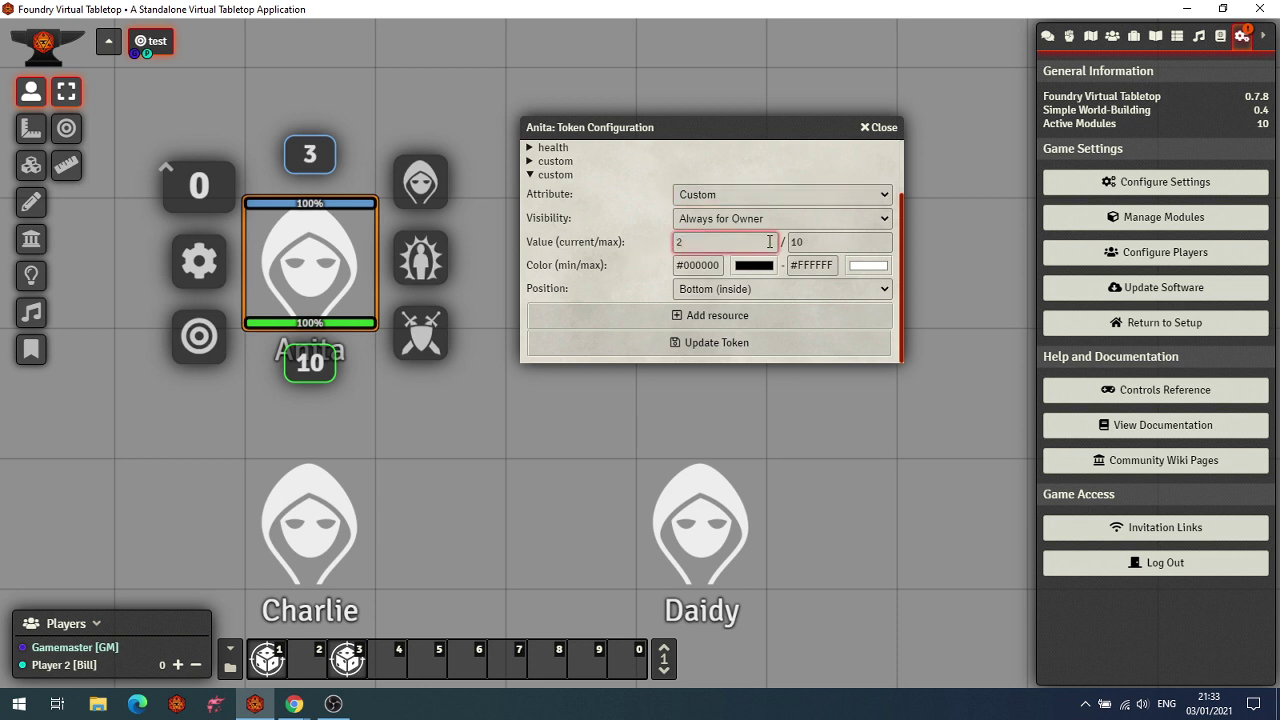
pyautogui.click(824, 243)
pyautogui.press('BackSpace')
pyautogui.press('BackSpace')
pyautogui.write('2')
pyautogui.click(720, 342)
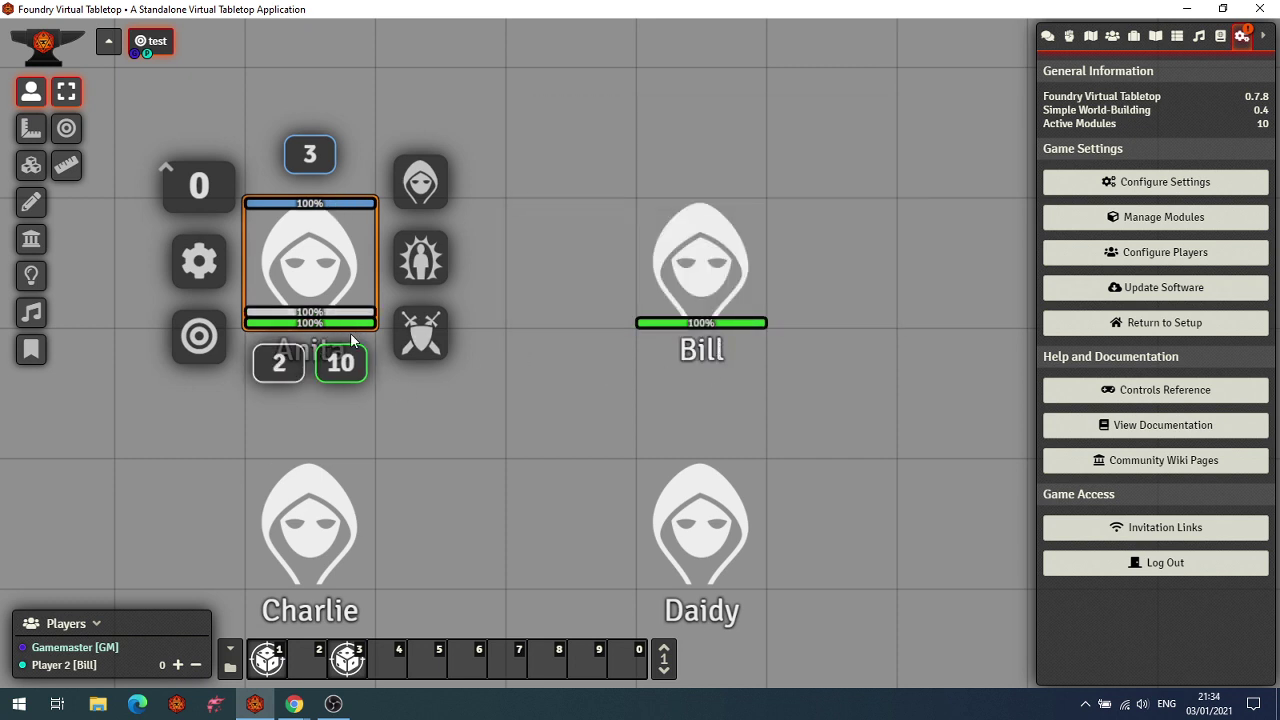
pyautogui.click(334, 162)
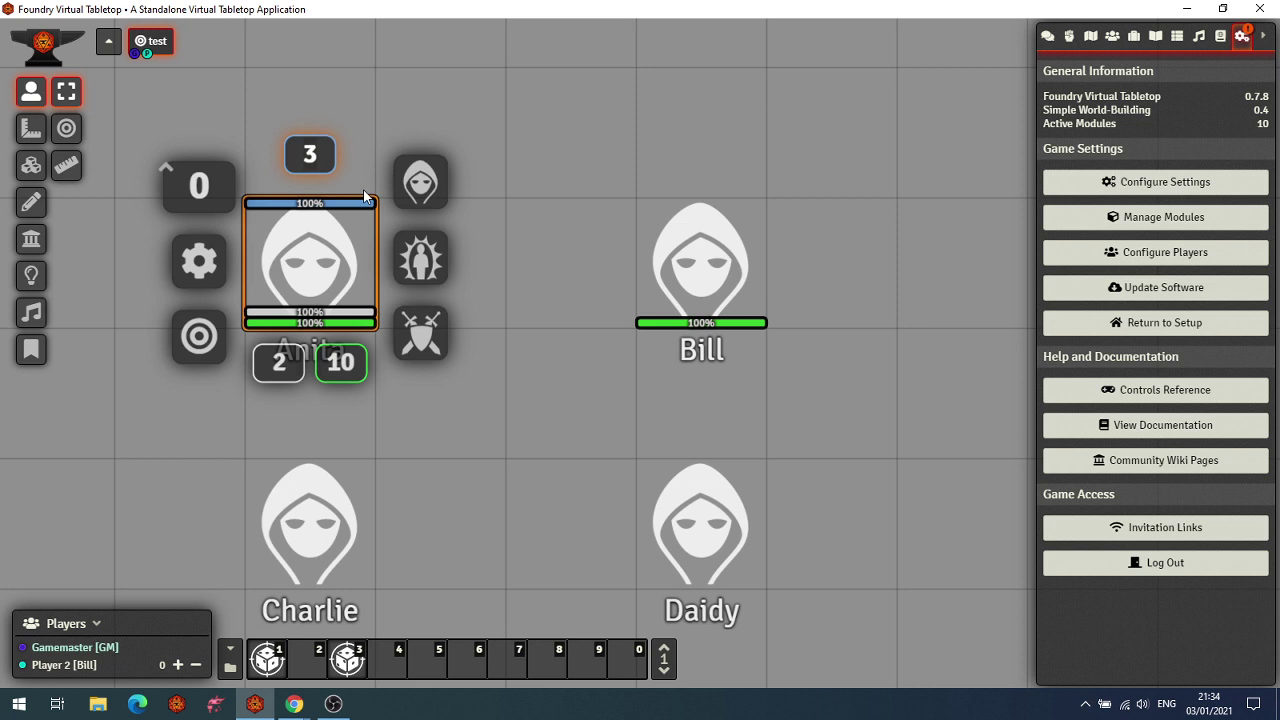
# Set Anita's blue top bar to 1, so it reads 33%.
pyautogui.write('1')
pyautogui.click(351, 106)
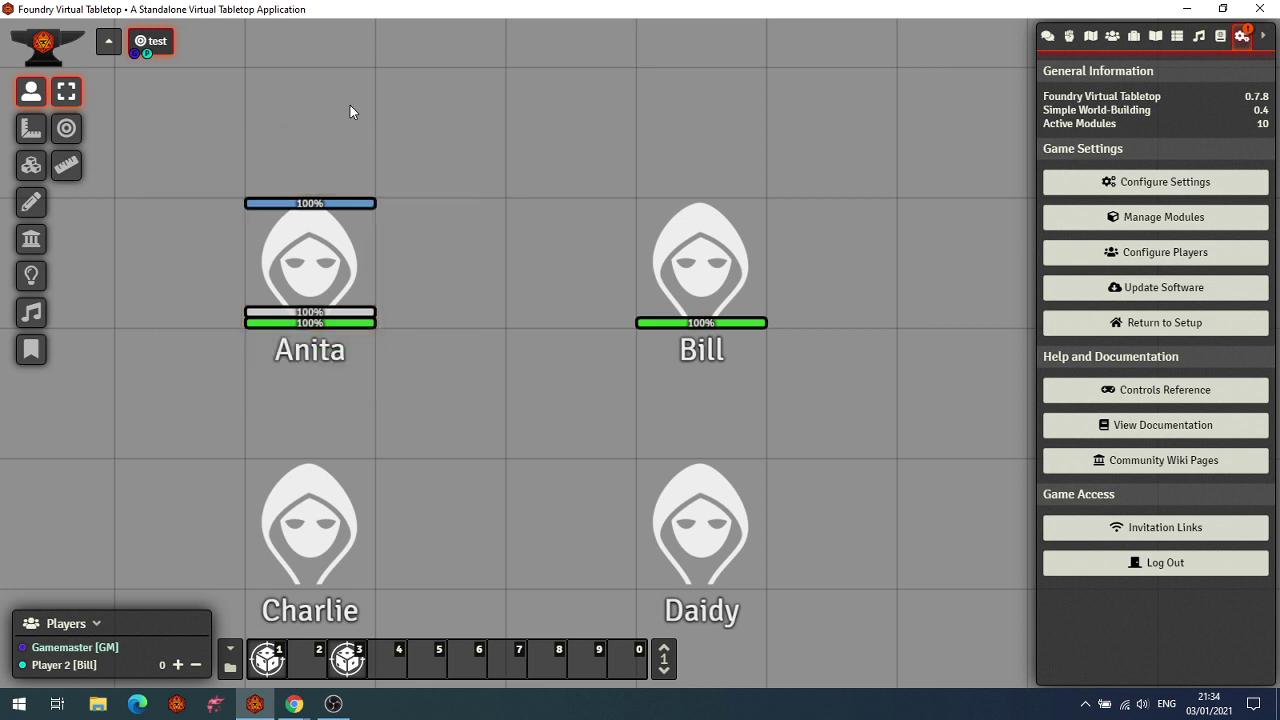
pyautogui.click(315, 214)
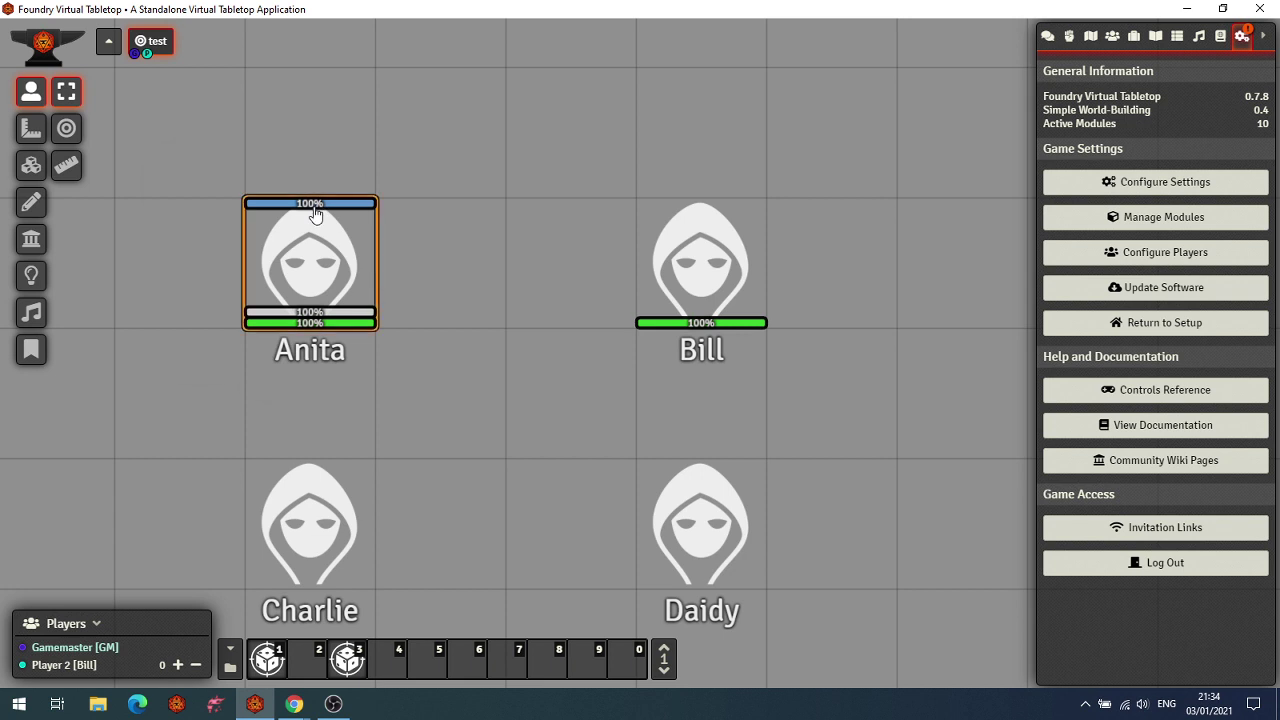
pyautogui.rightClick(315, 214)
pyautogui.click(317, 148)
pyautogui.write('1')
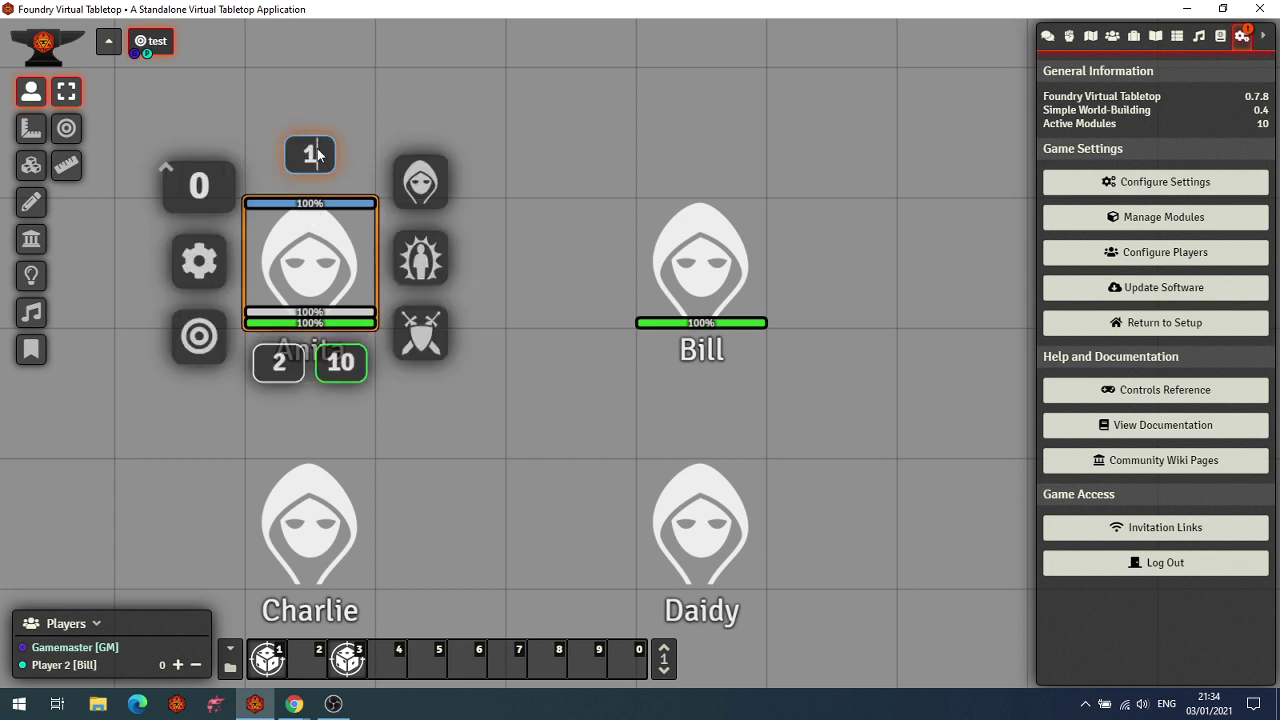
pyautogui.press('Return')
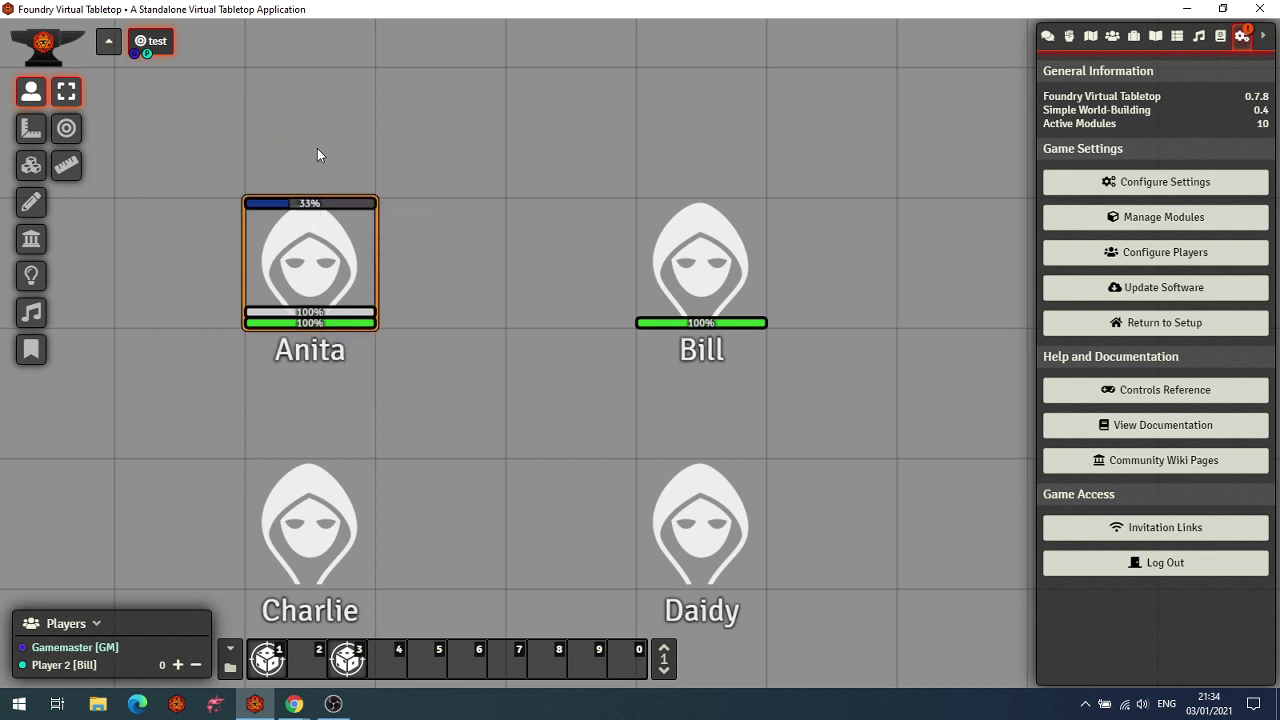
# Set the upper lower bar's value to 1 and the bottom bar's 10 to 5, both reading 50%.
pyautogui.rightClick(261, 320)
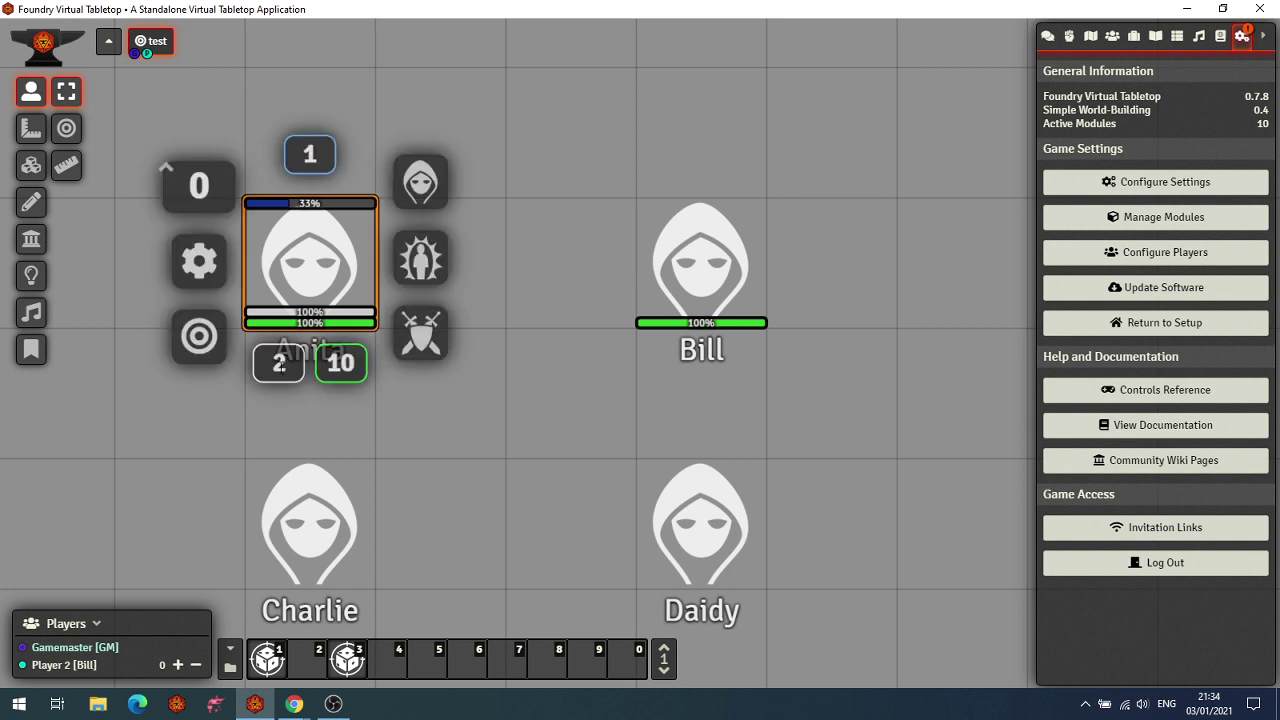
pyautogui.click(279, 363)
pyautogui.write('1')
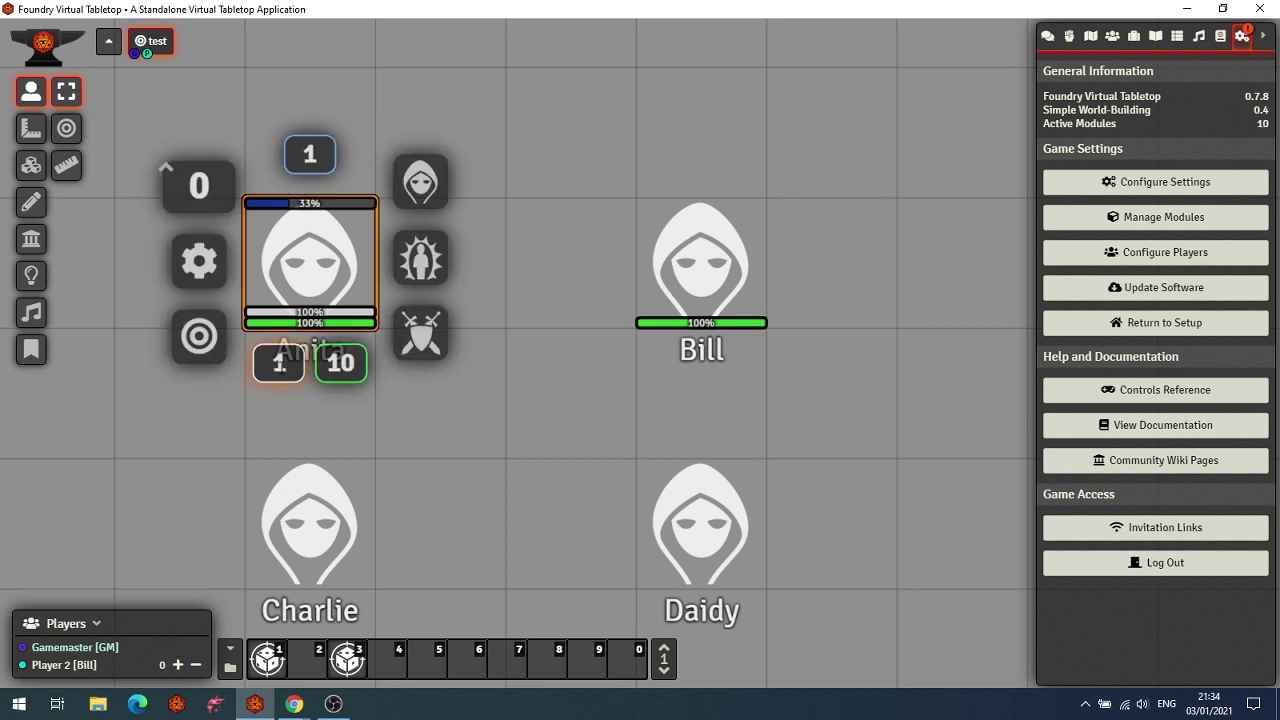
pyautogui.press('Return')
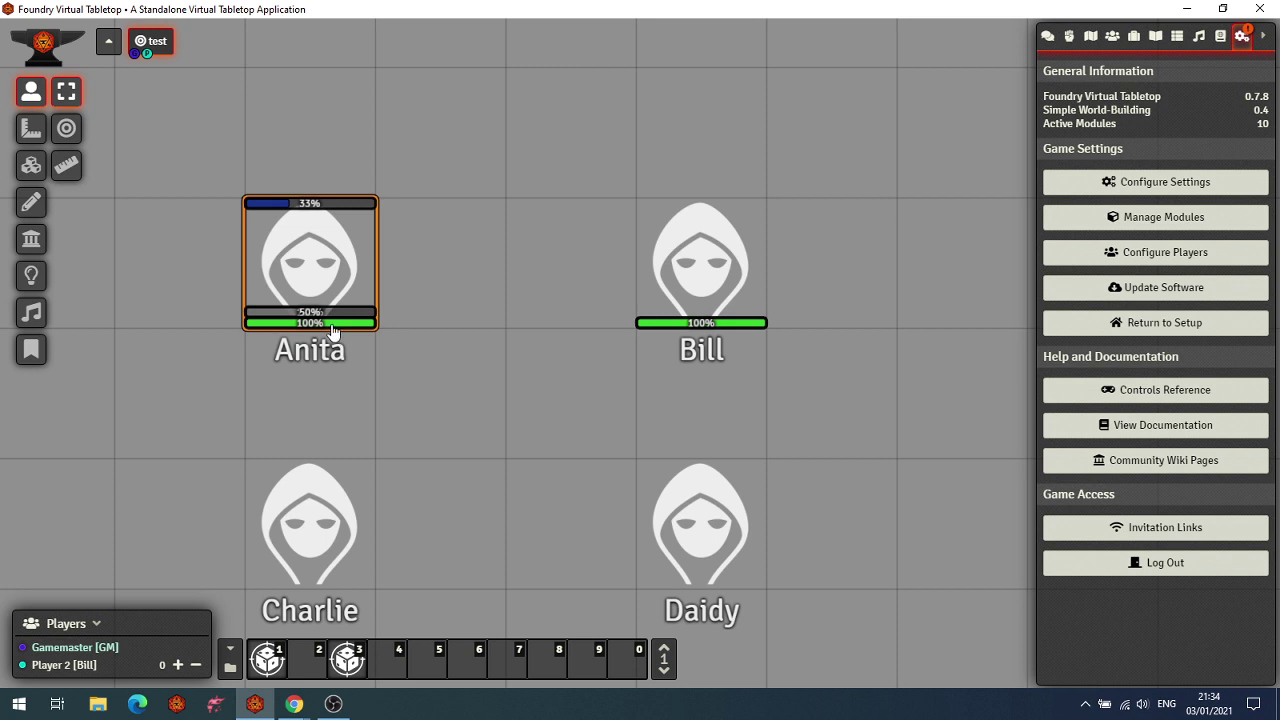
pyautogui.rightClick(331, 324)
pyautogui.click(350, 360)
pyautogui.press('BackSpace')
pyautogui.write('5')
pyautogui.press('Return')
# Show Player 3 in the Players list and give Player 2 two bonus dice after a refused removal.
pyautogui.click(89, 621)
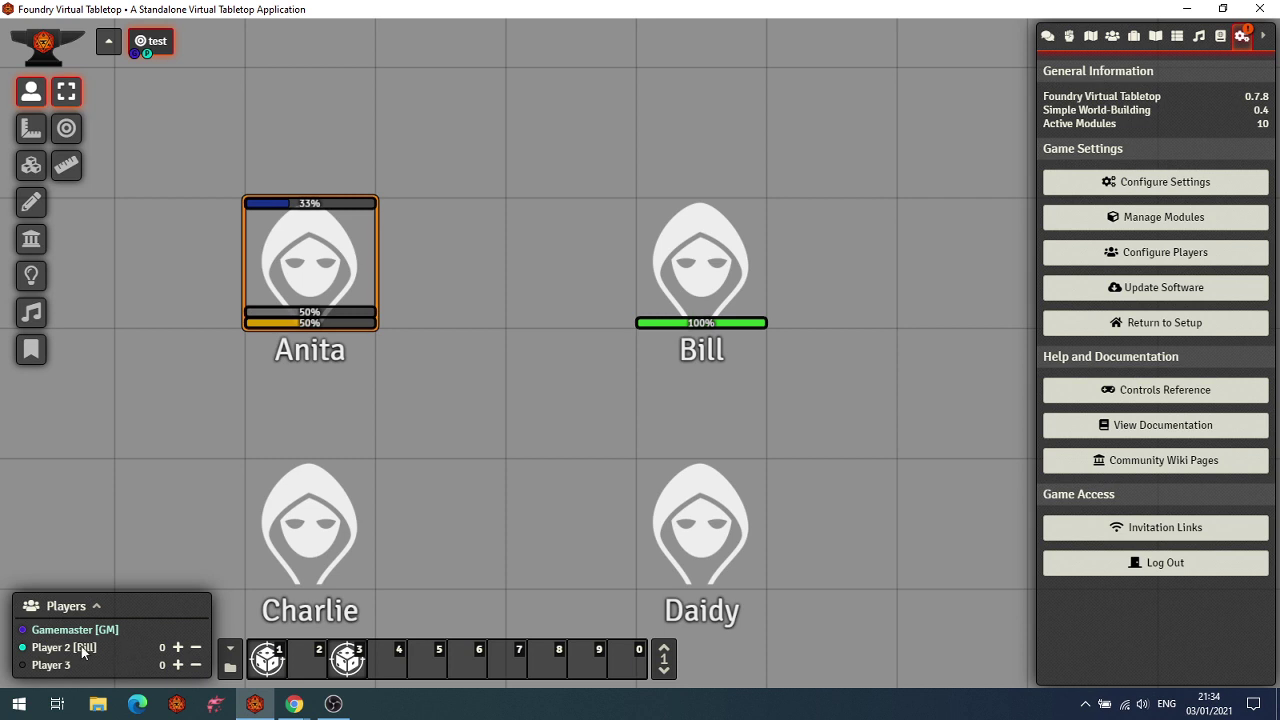
pyautogui.click(196, 648)
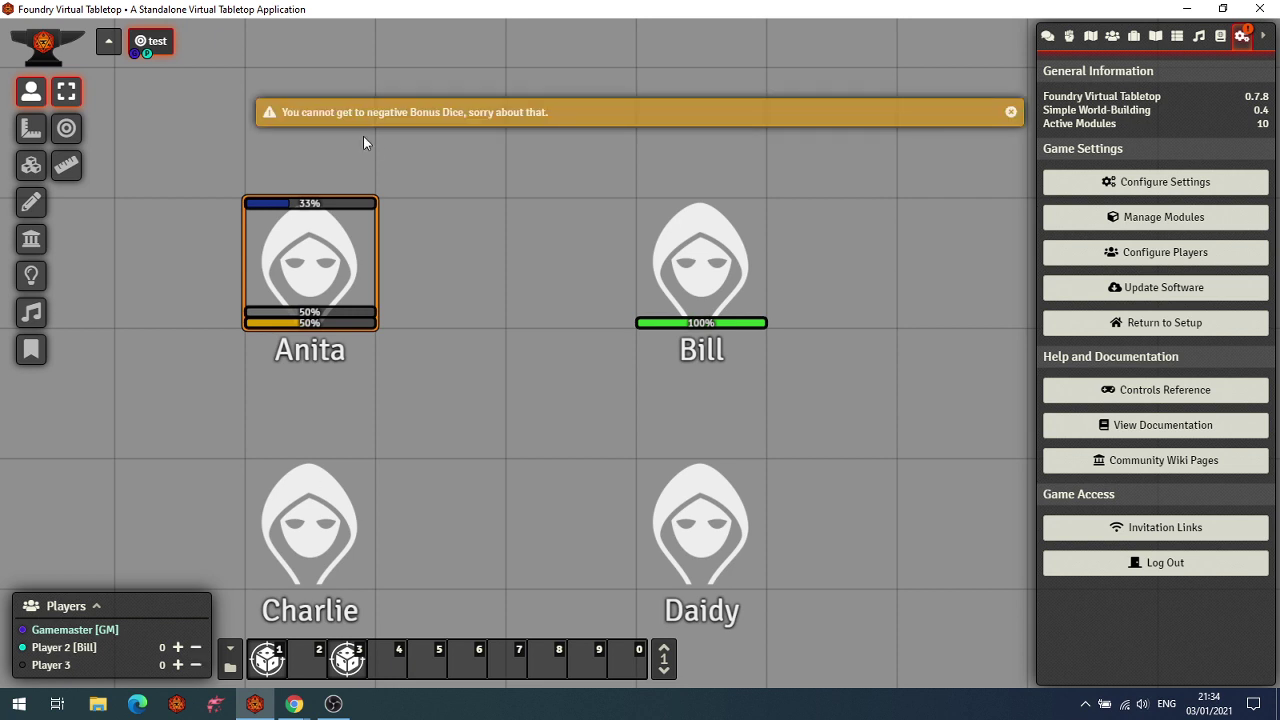
pyautogui.click(178, 648)
pyautogui.click(178, 648)
pyautogui.moveTo(310, 710)
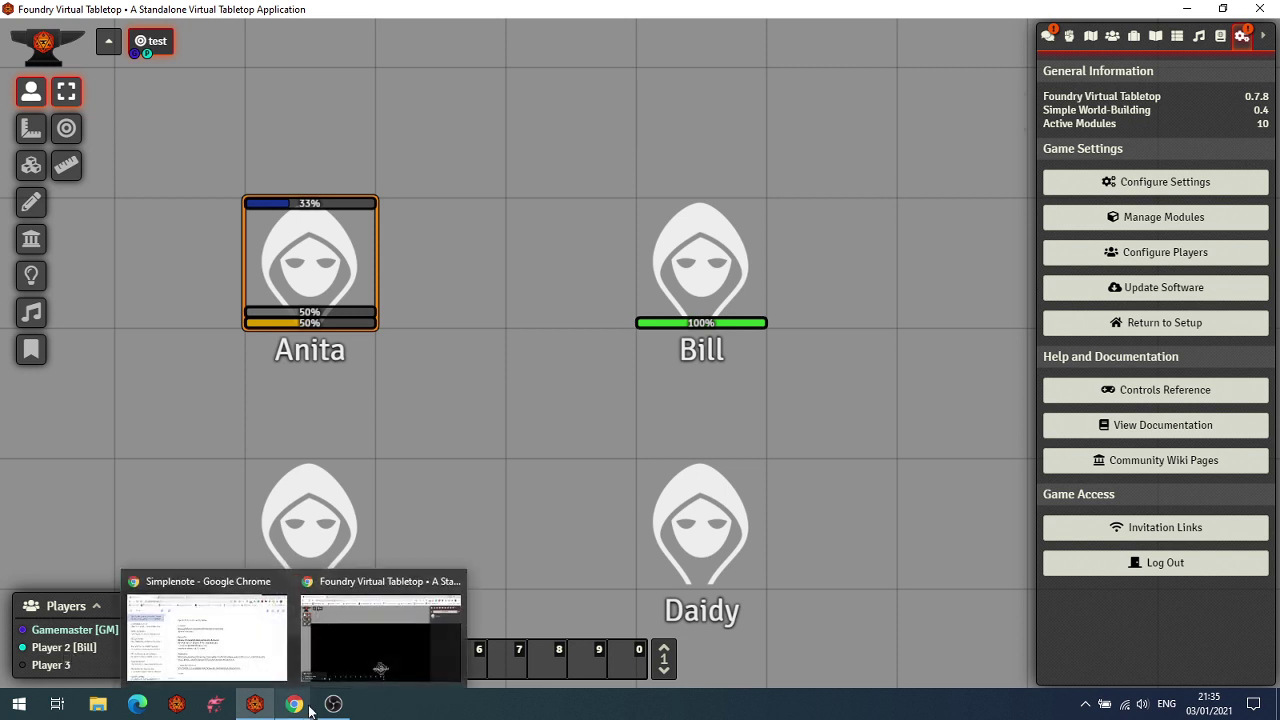
pyautogui.click(573, 440)
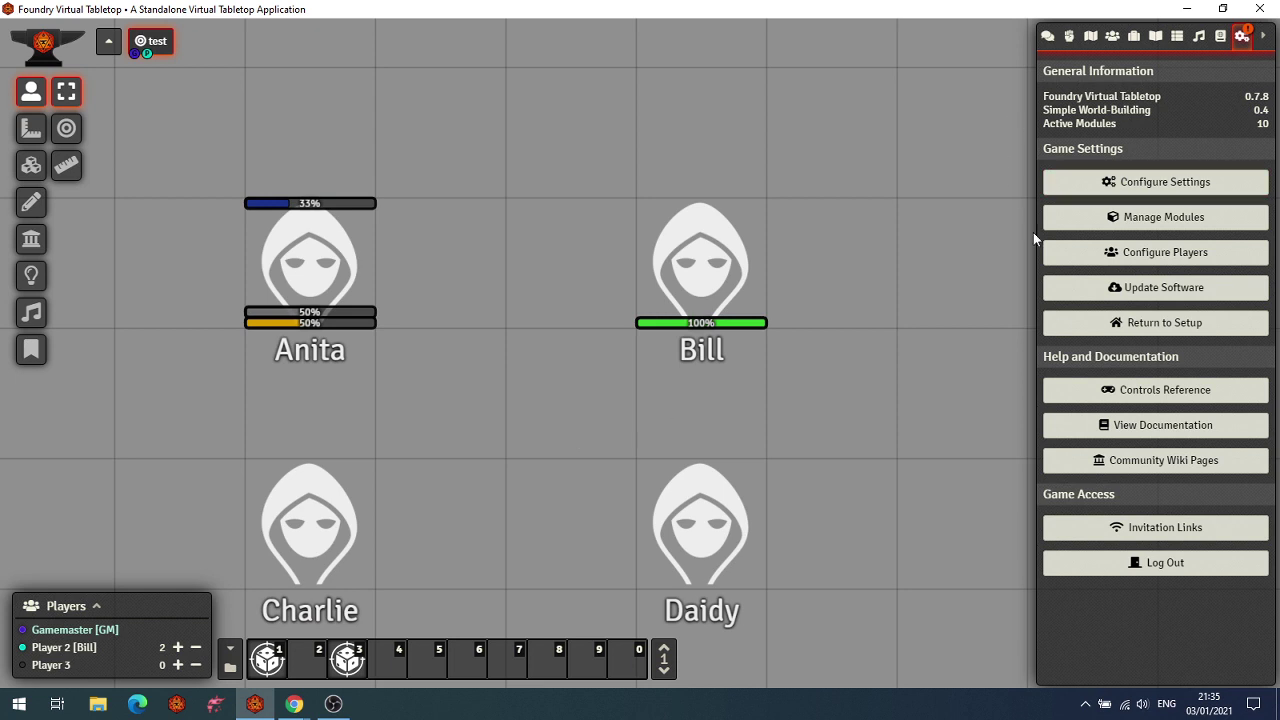
# As Player 2 in Chrome, spend one bonus die and gift the other to Player 3.
pyautogui.moveTo(300, 708)
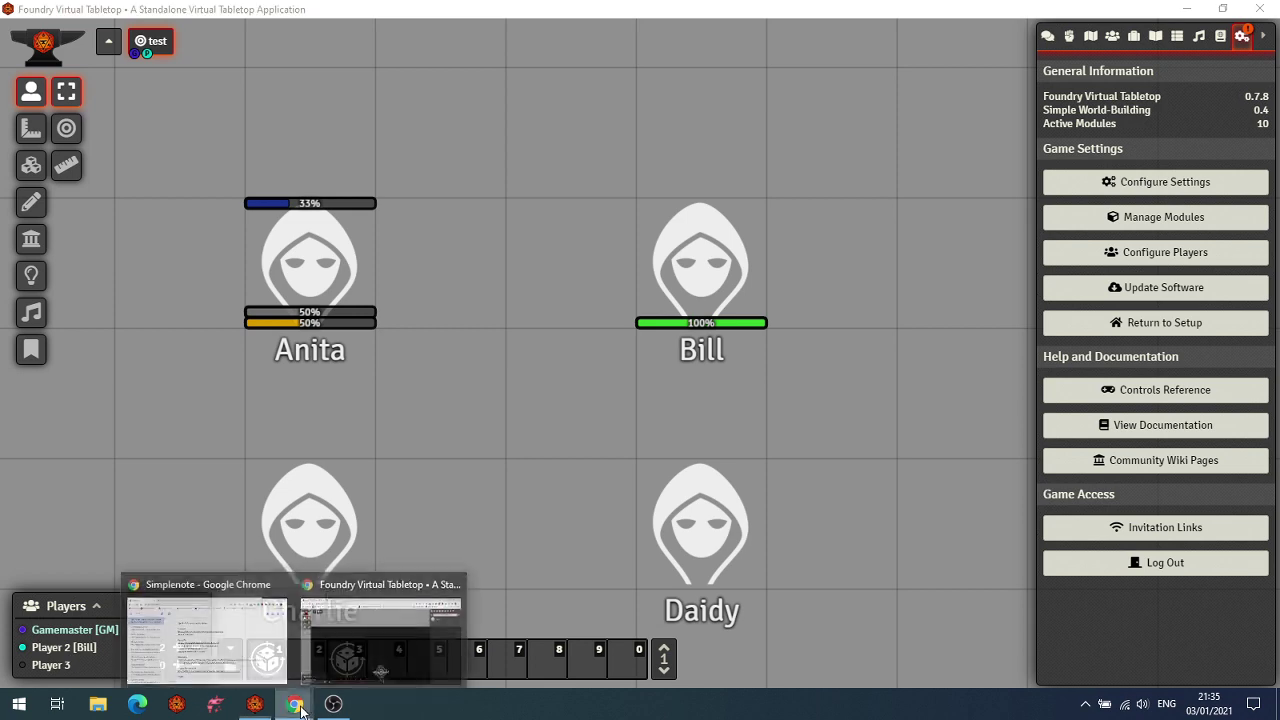
pyautogui.click(370, 655)
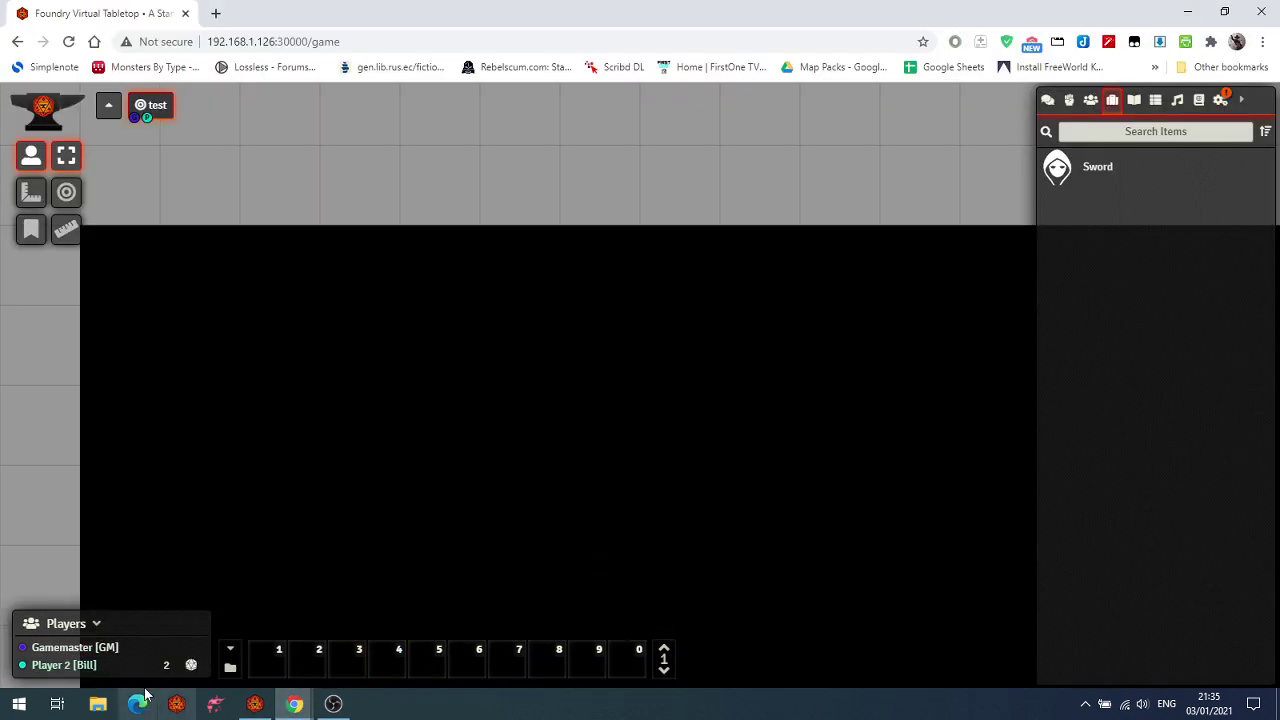
pyautogui.click(97, 624)
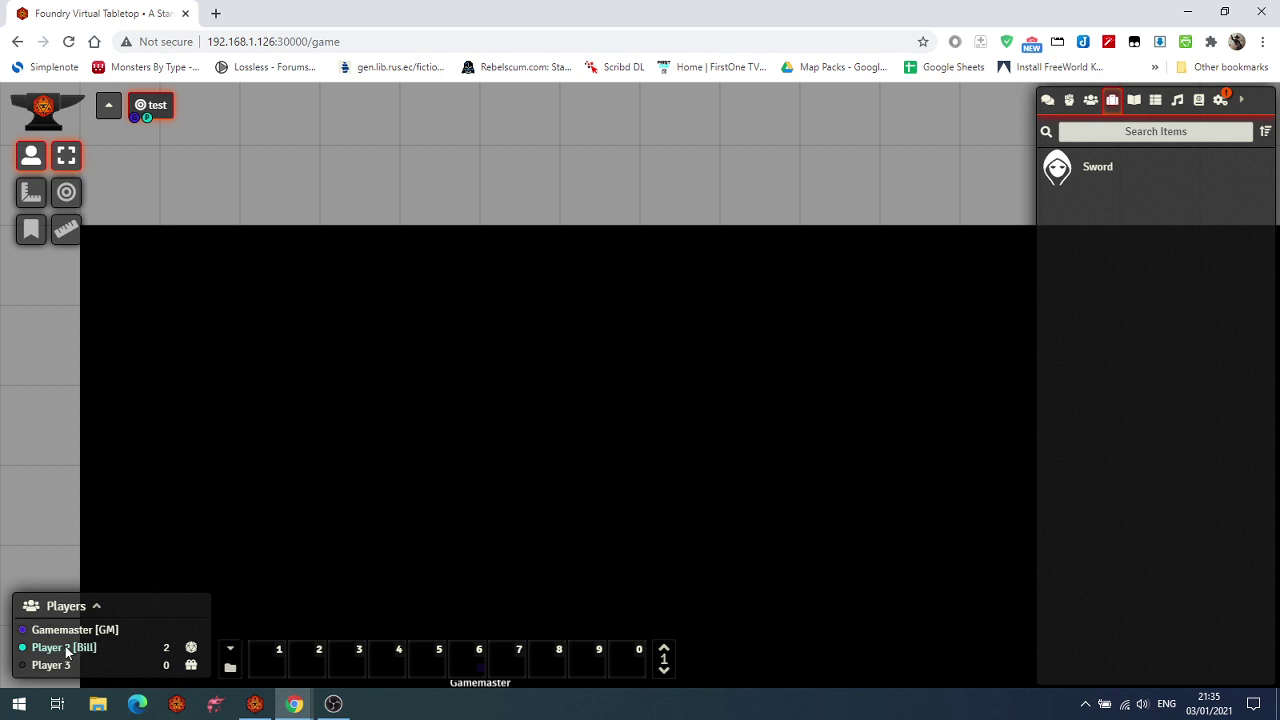
pyautogui.click(1047, 100)
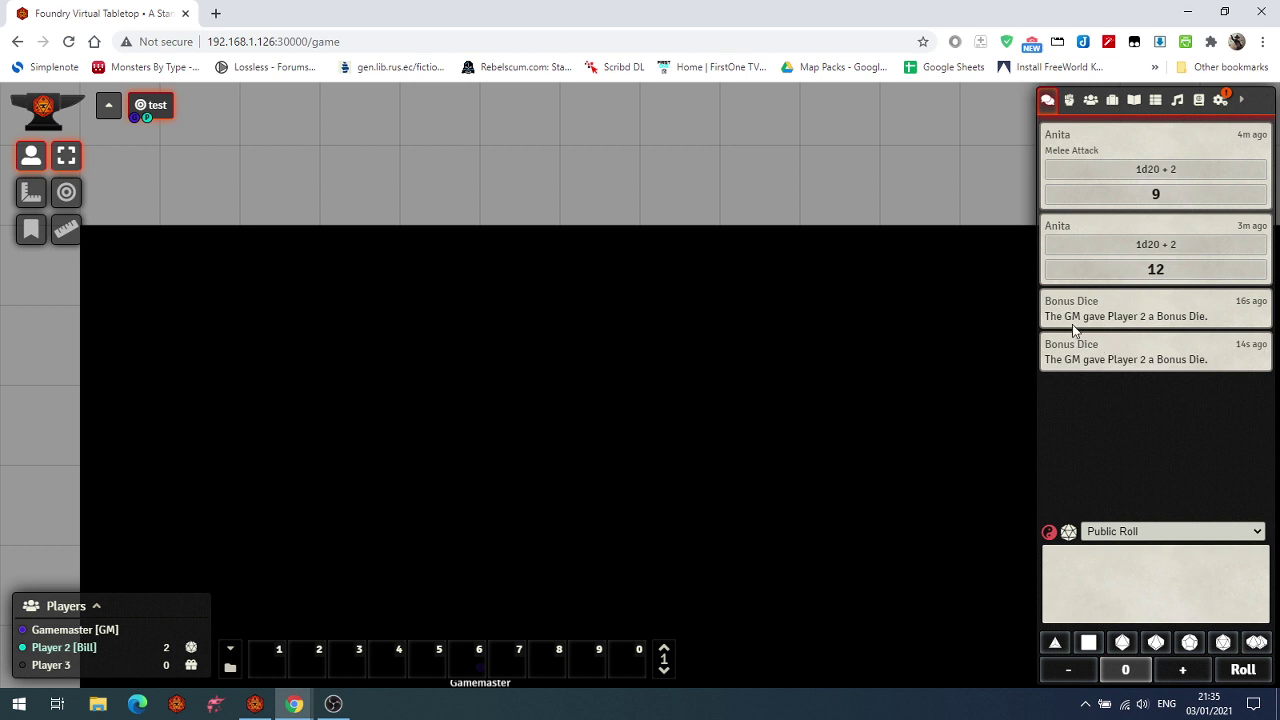
pyautogui.rightClick(191, 650)
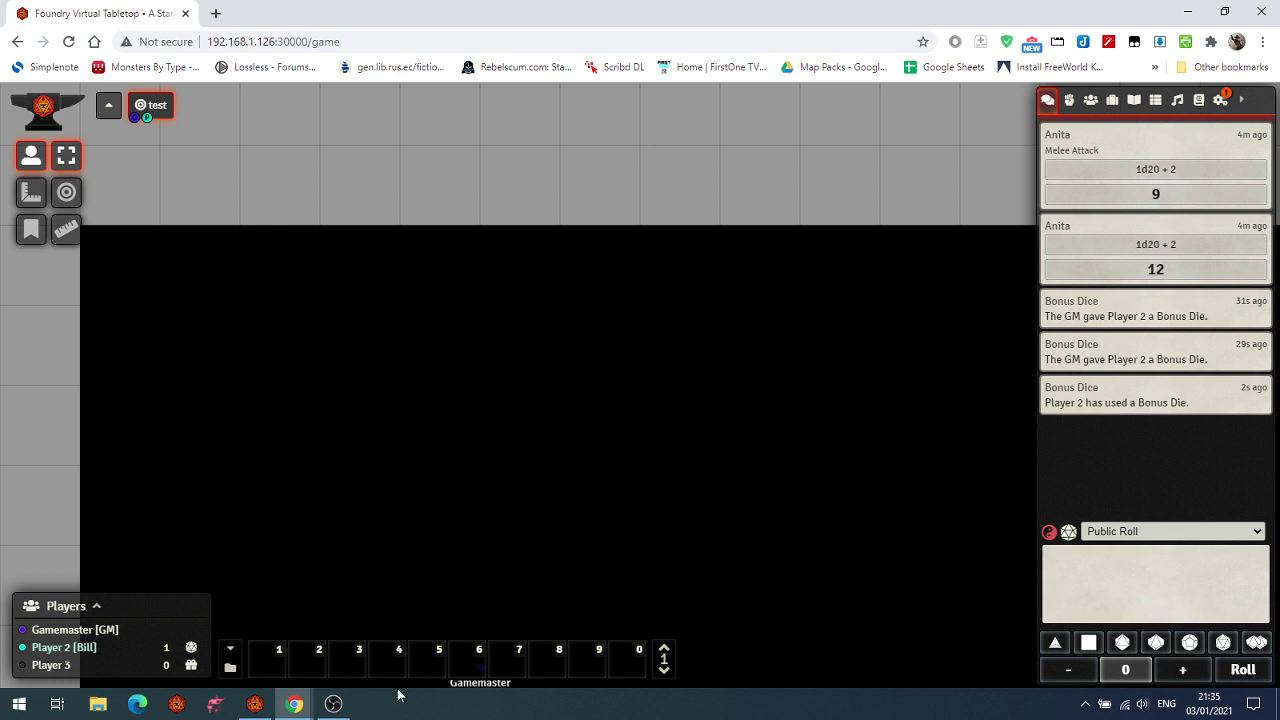
pyautogui.click(192, 667)
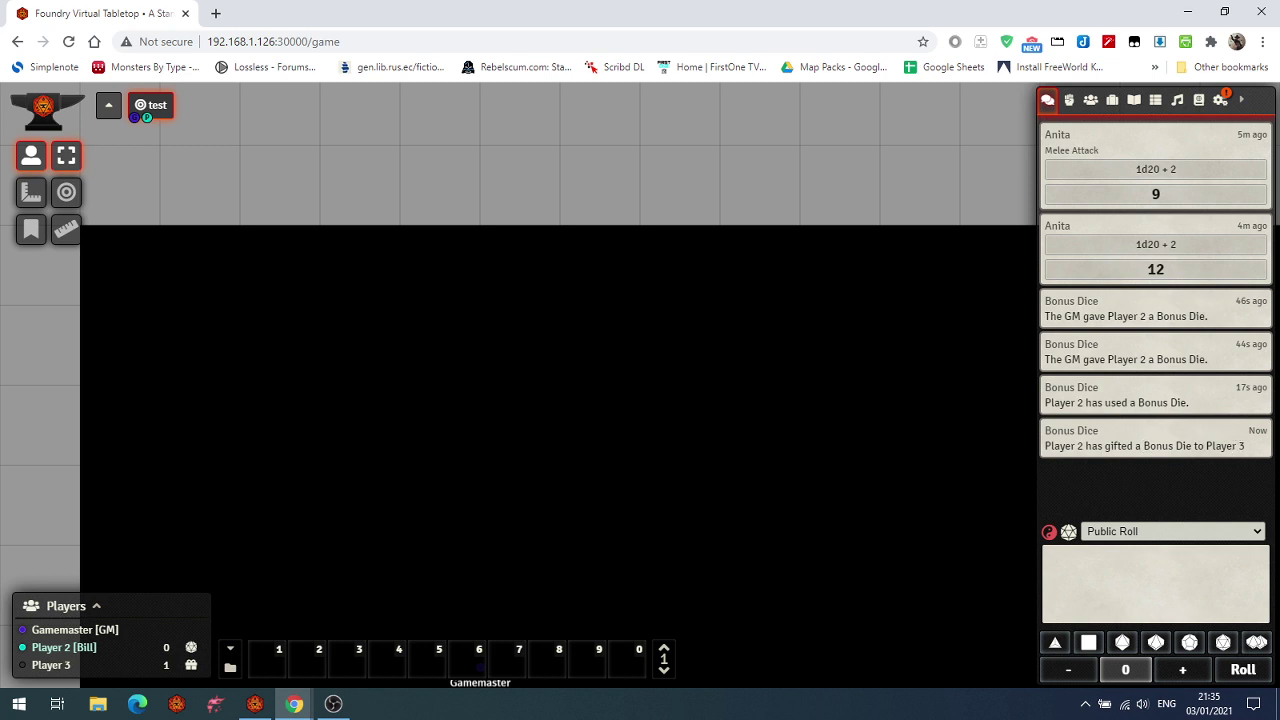
pyautogui.click(1187, 11)
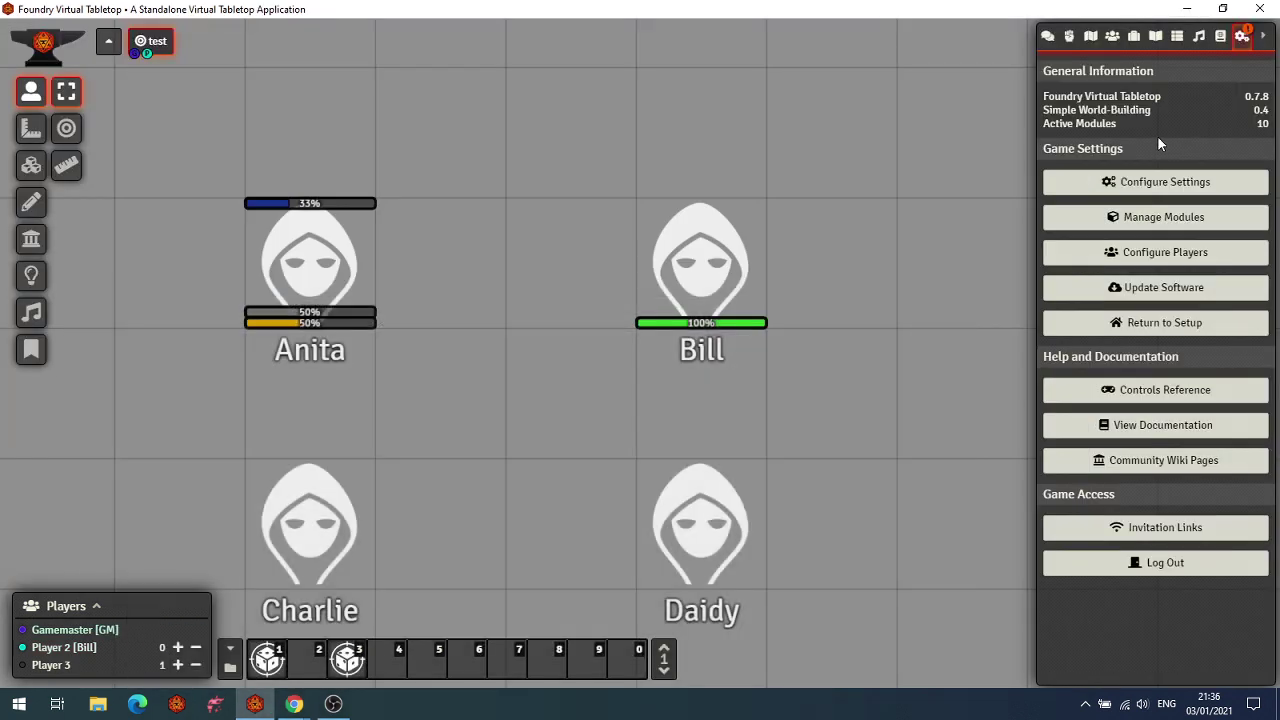
# Remove Player 3's bonus die and confirm the removal in the chat log.
pyautogui.click(194, 665)
pyautogui.click(1048, 36)
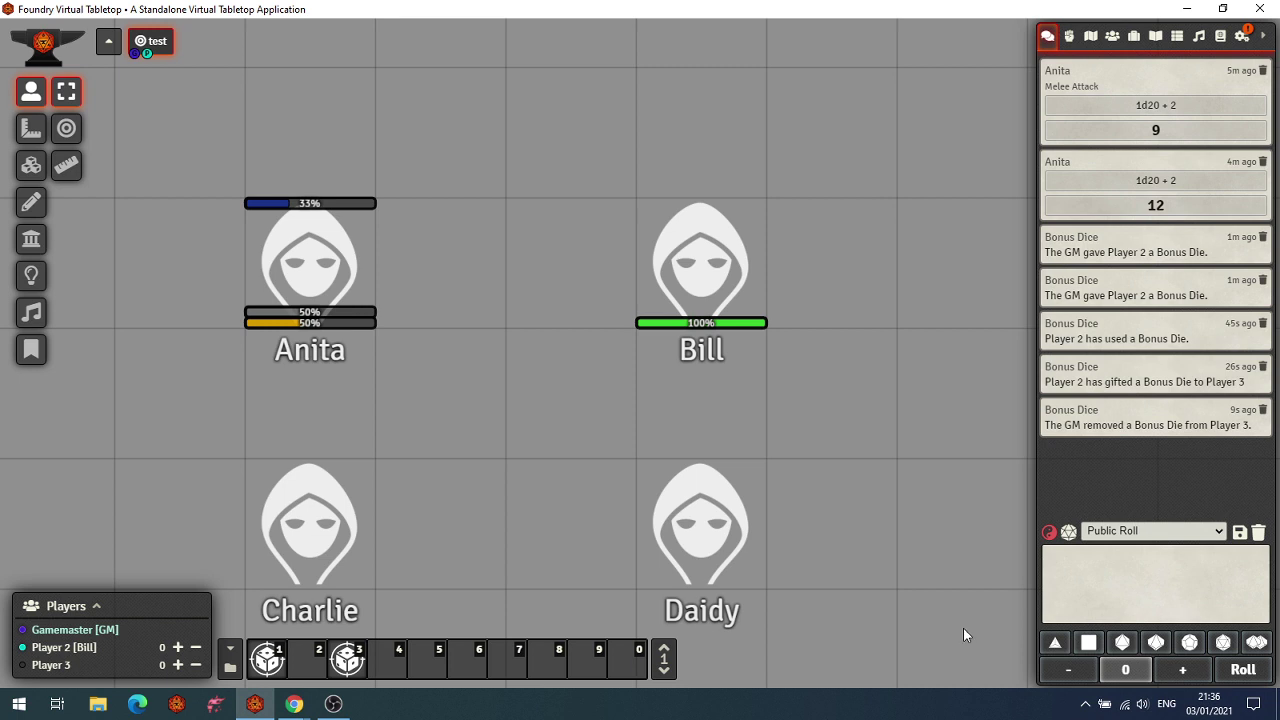
# Open the Power Card macro from slot 3 for editing beside Anita's sheet showing body 2, mind 0, spirit 1.
pyautogui.rightClick(350, 660)
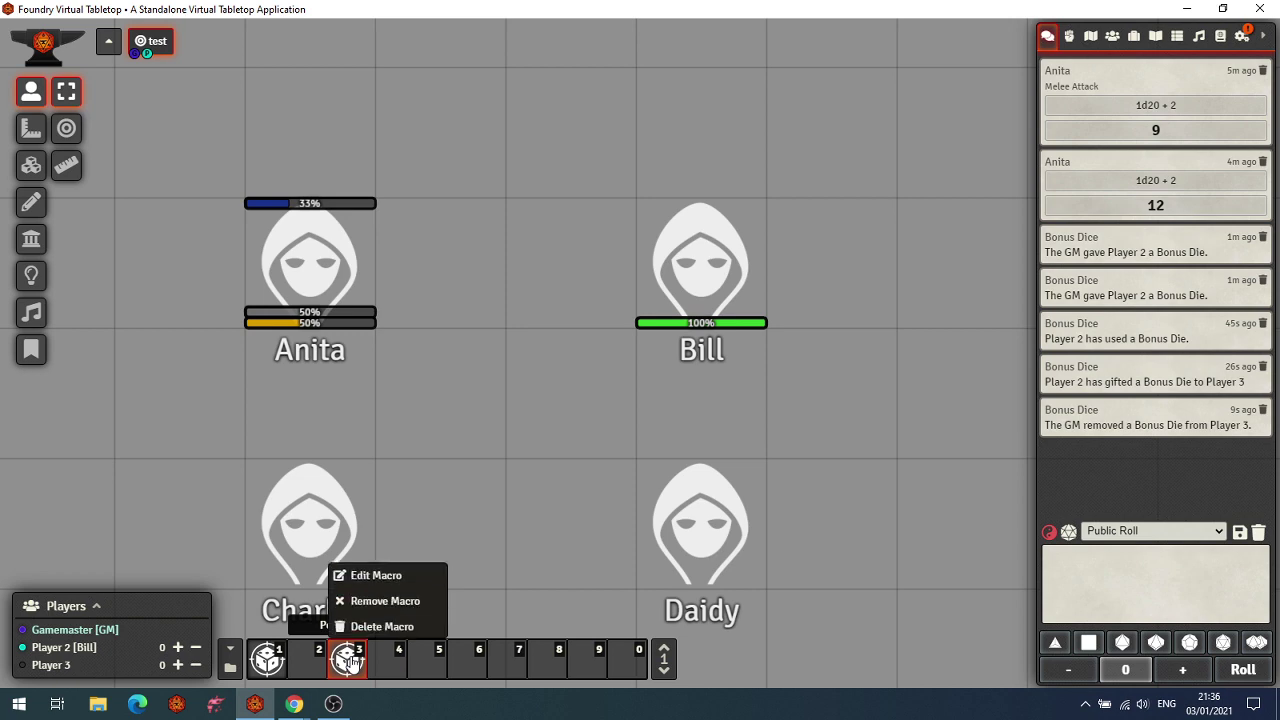
pyautogui.click(390, 572)
pyautogui.moveTo(597, 166); pyautogui.dragTo(751, 126)
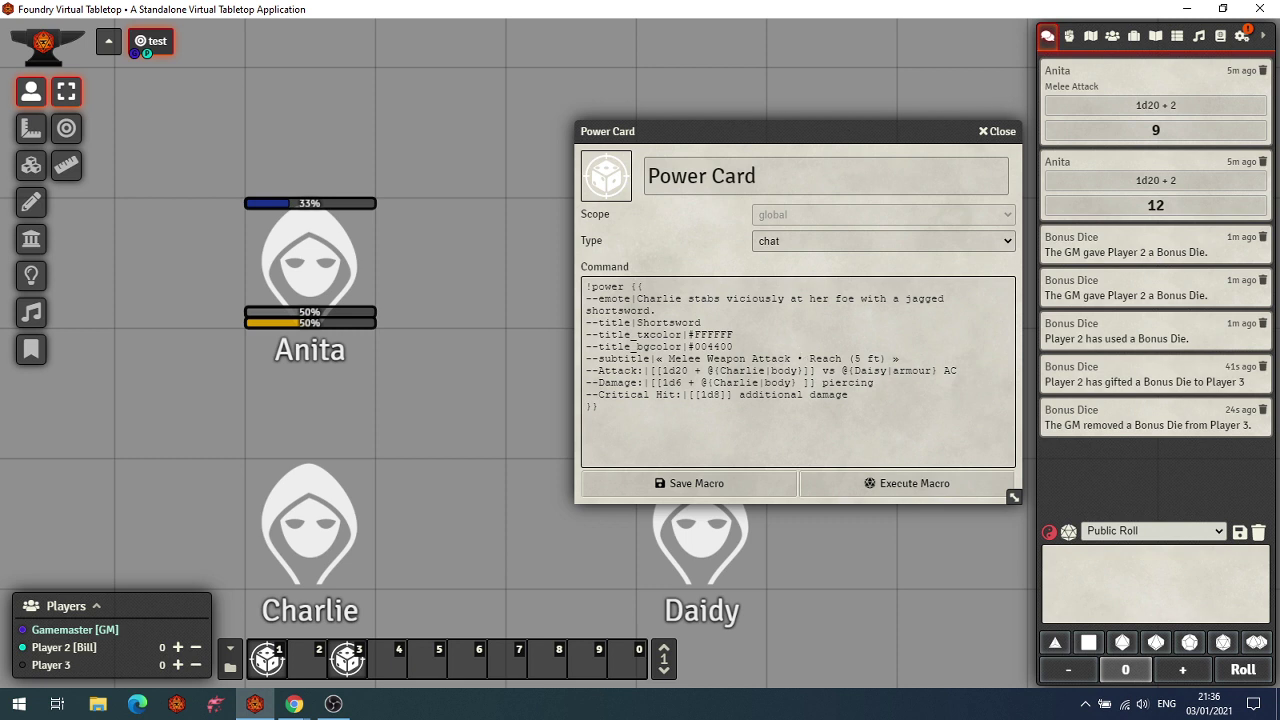
pyautogui.click(1112, 36)
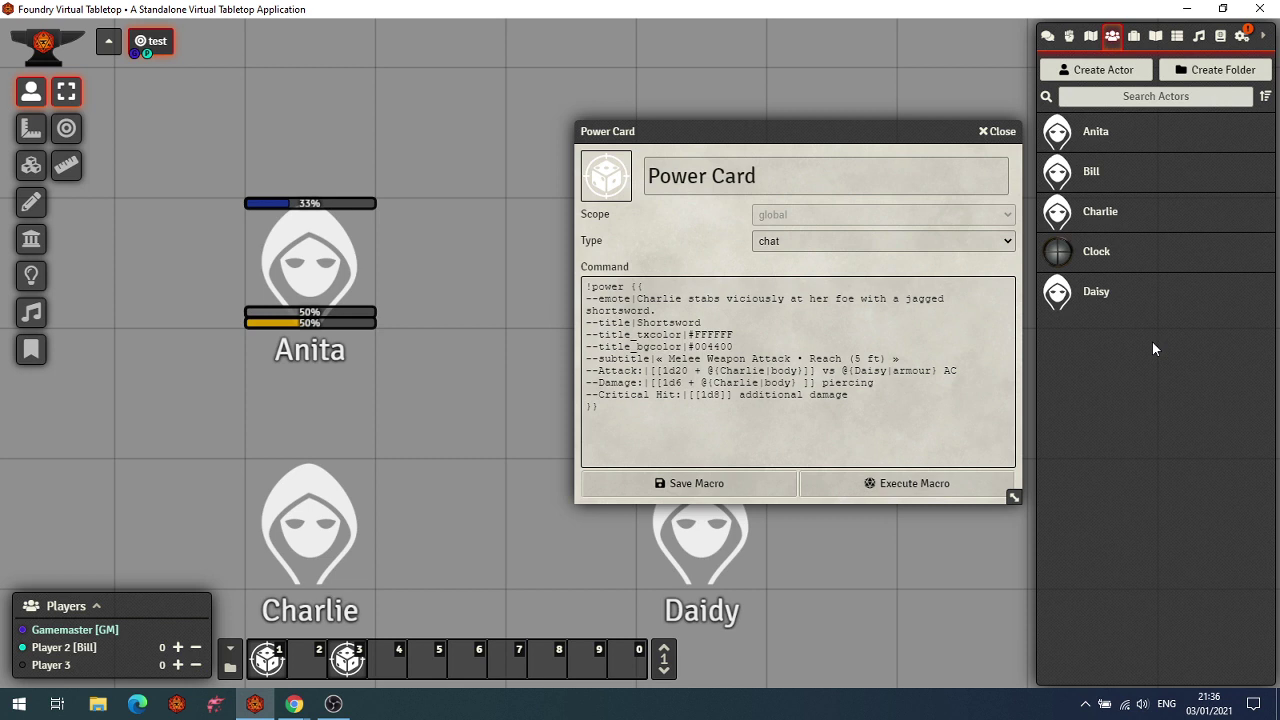
pyautogui.doubleClick(331, 262)
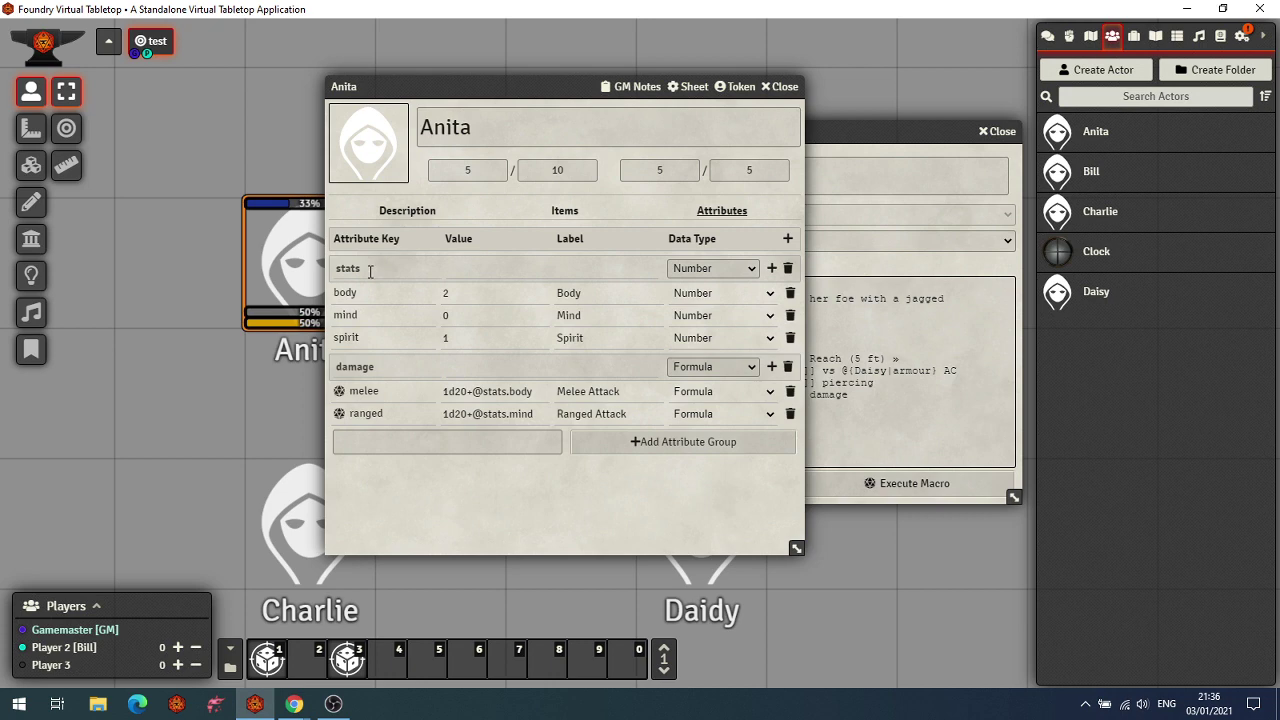
# Close Anita's sheet and check Charlie's body attribute used by the macro's attack.
pyautogui.click(784, 87)
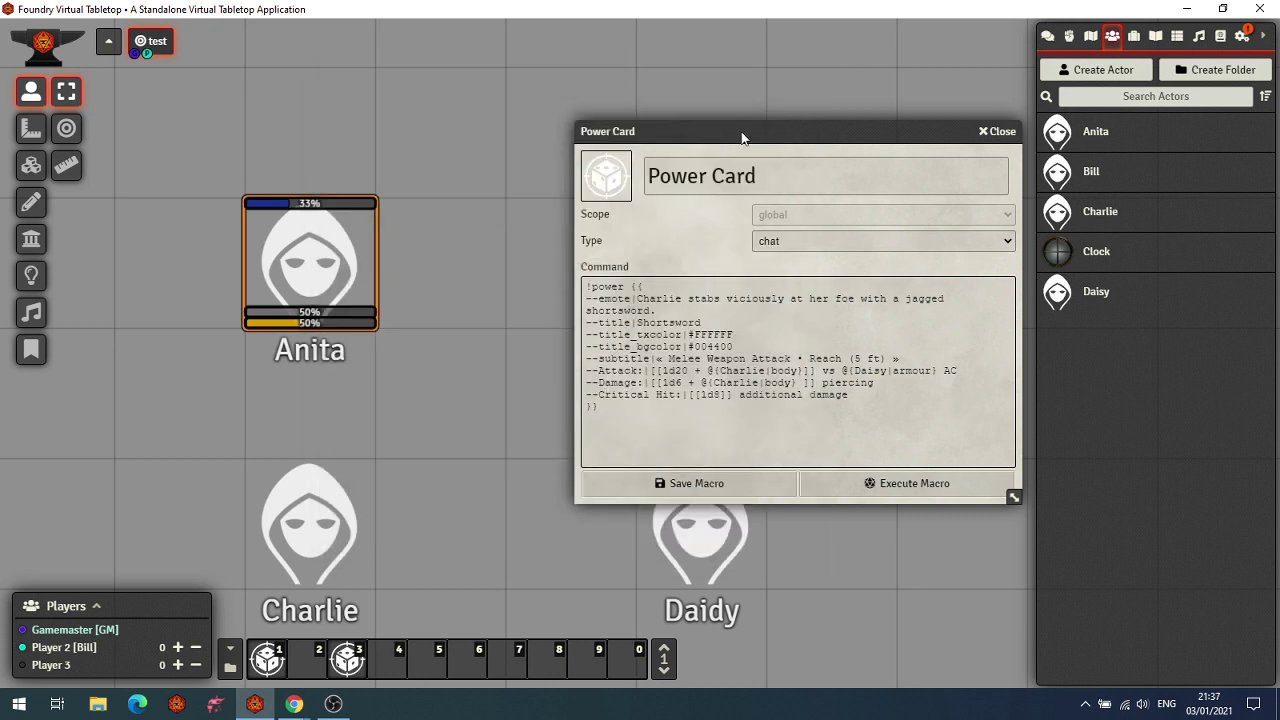
pyautogui.moveTo(722, 129); pyautogui.dragTo(485, 79)
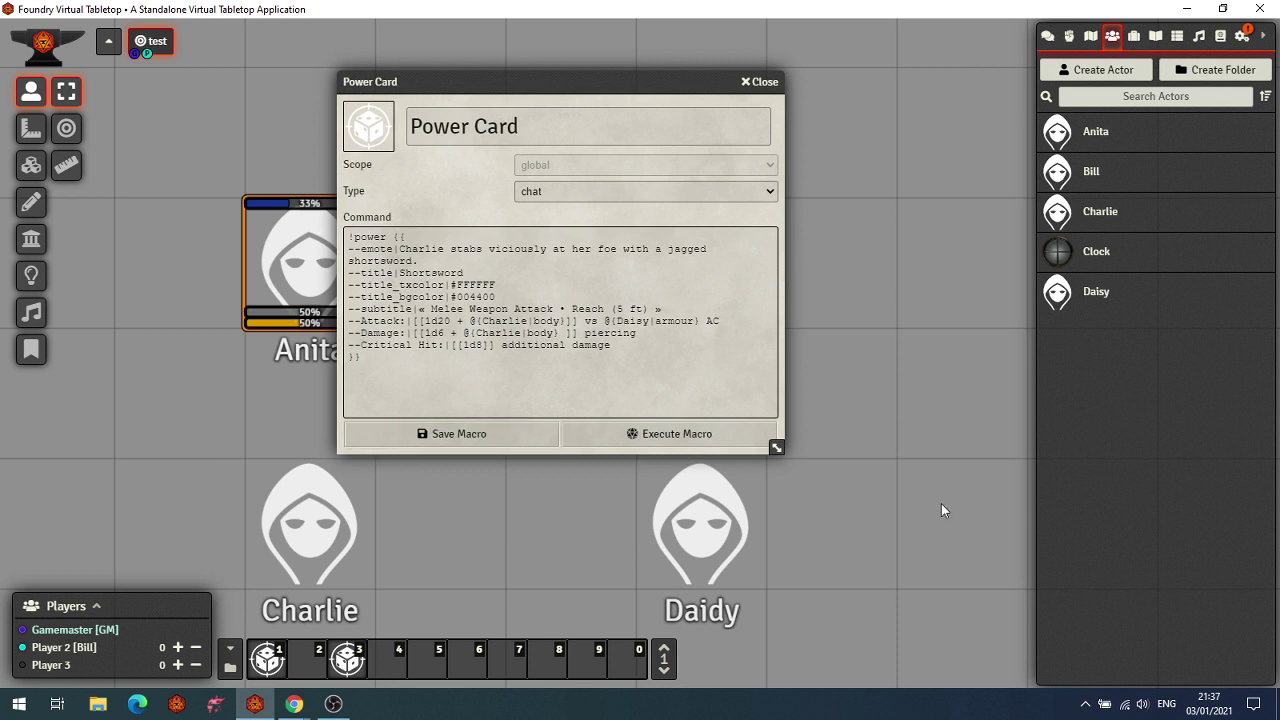
pyautogui.doubleClick(306, 522)
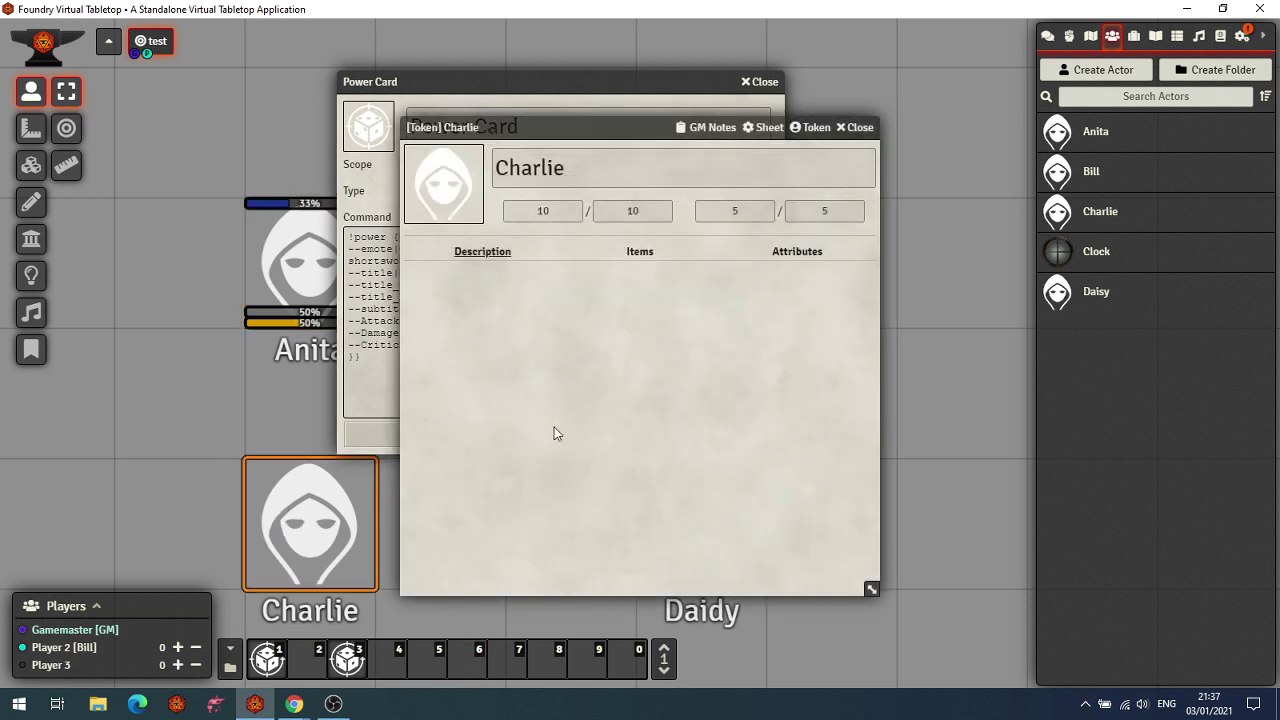
pyautogui.click(781, 256)
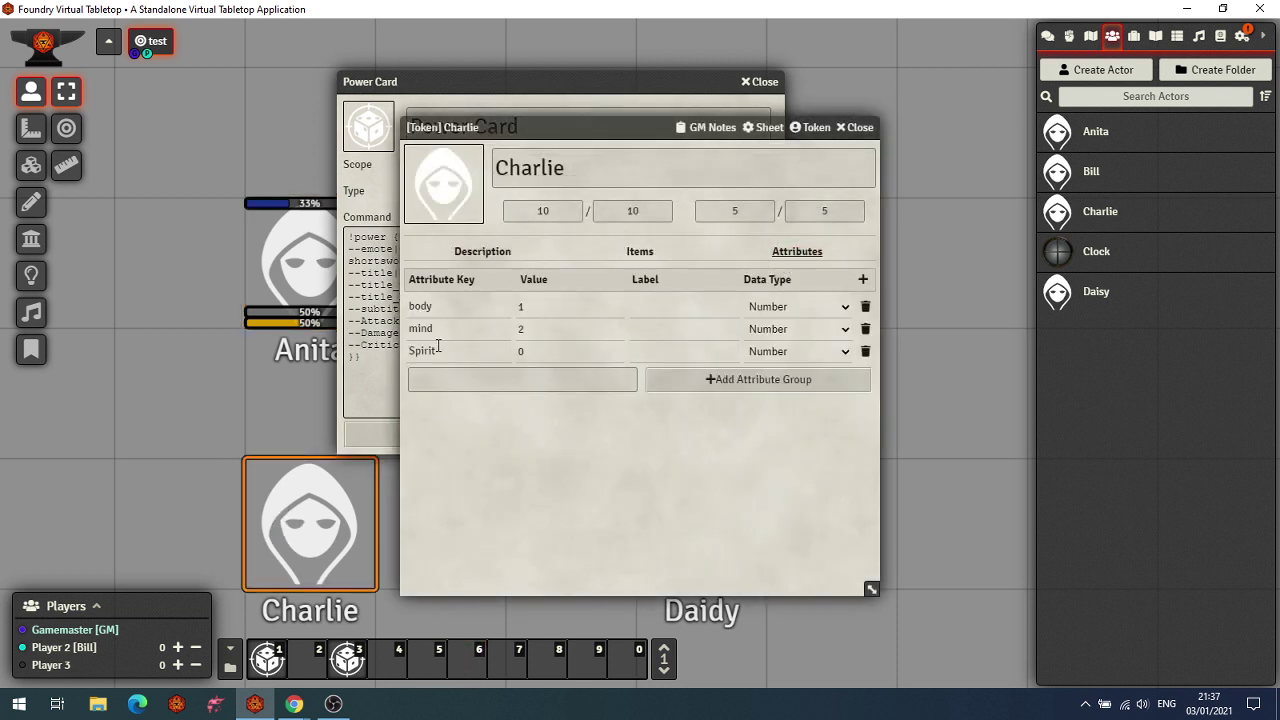
pyautogui.click(860, 128)
# Check Daisy's armour attribute on her sheet, then close it.
pyautogui.doubleClick(704, 564)
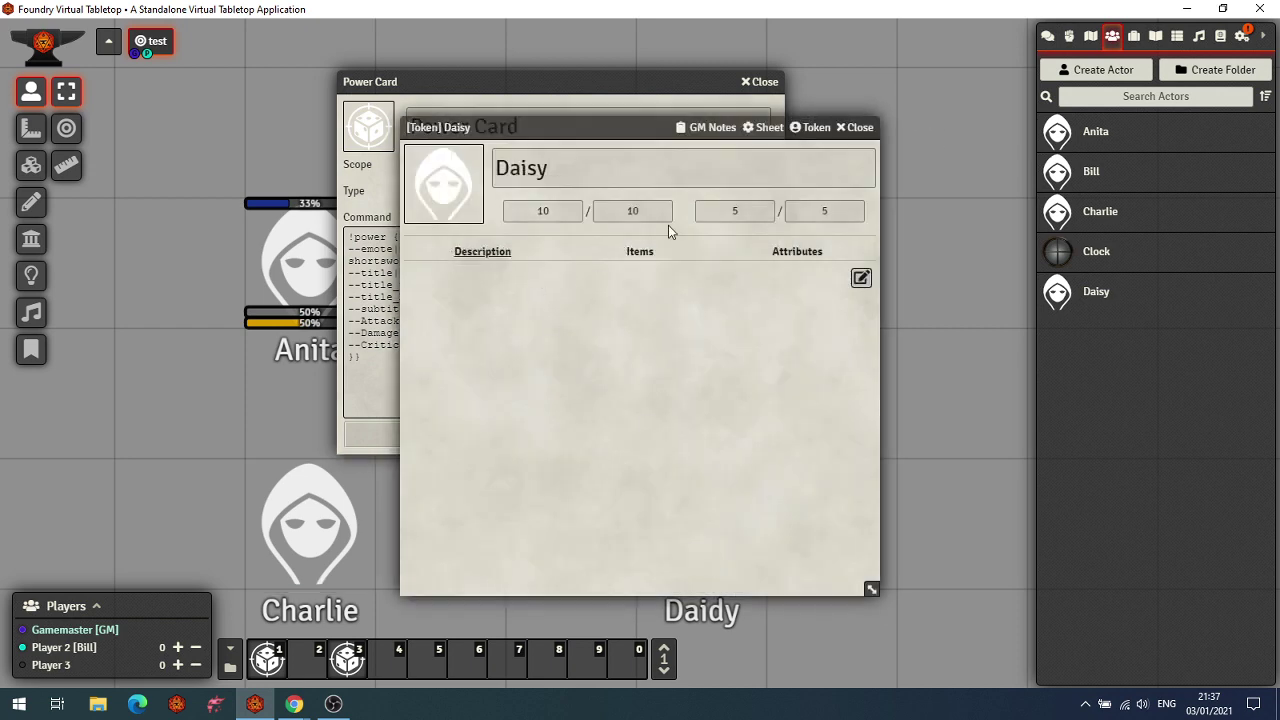
pyautogui.click(786, 258)
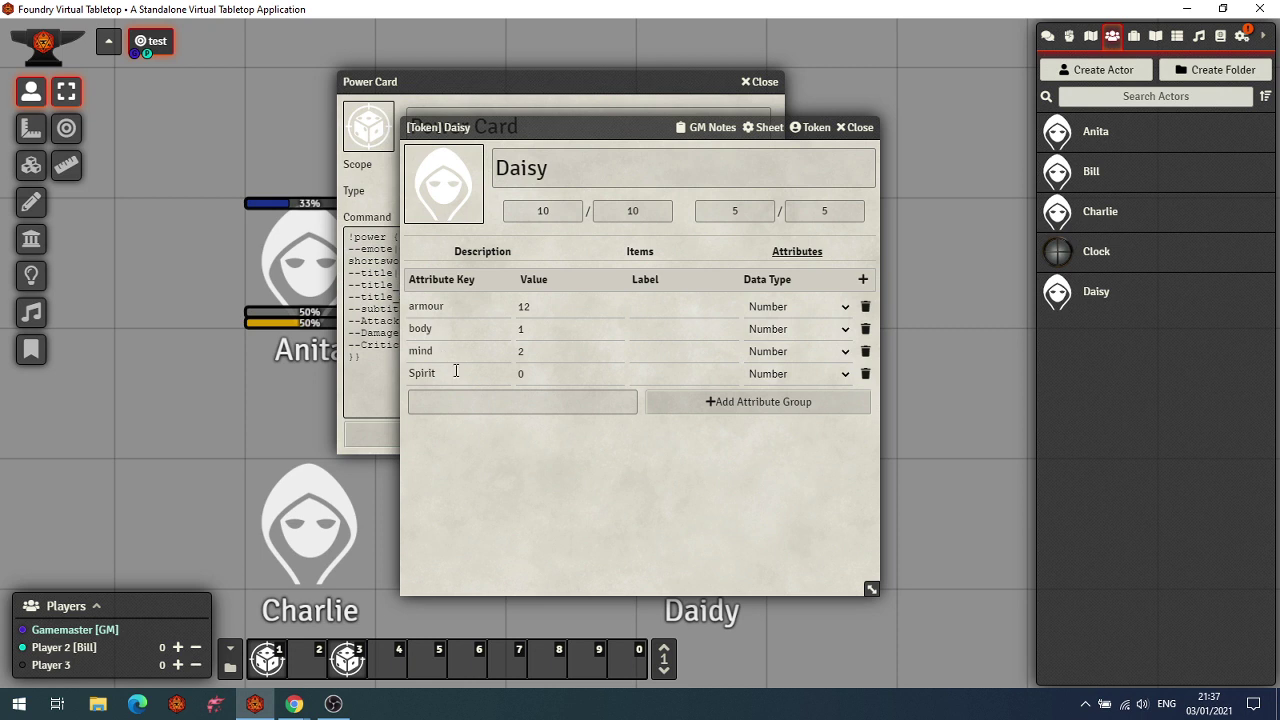
pyautogui.click(856, 126)
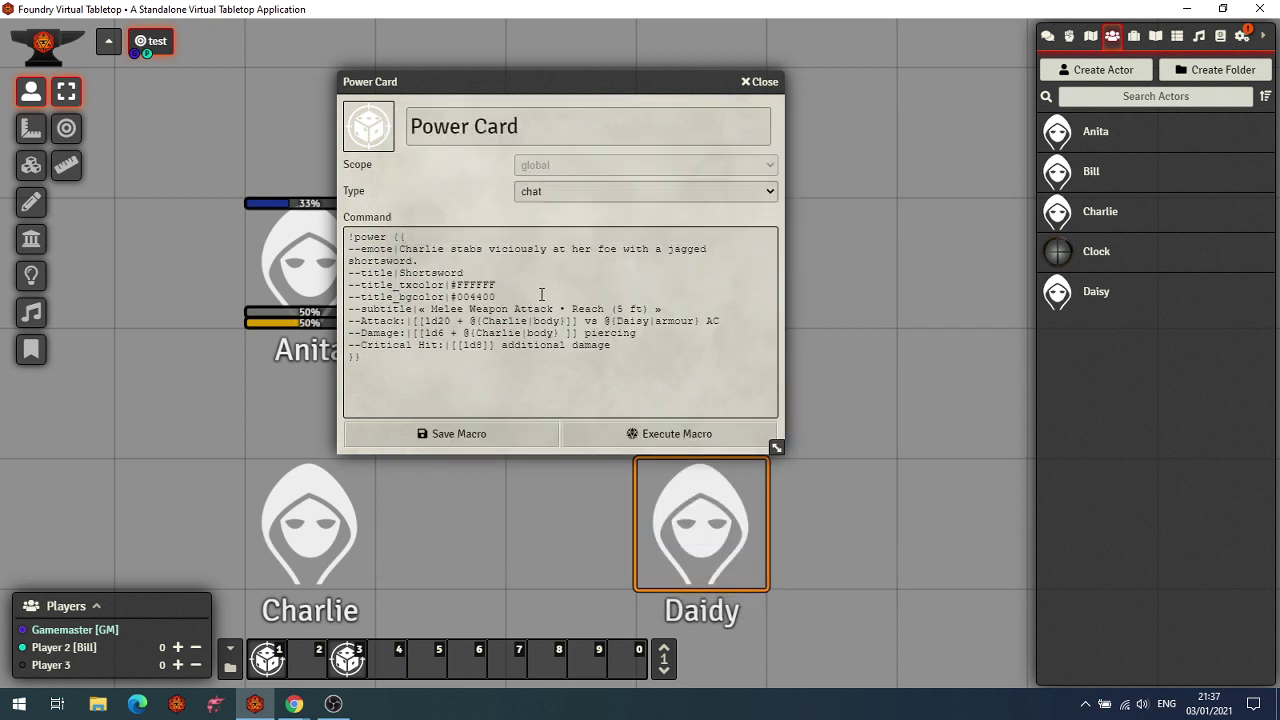